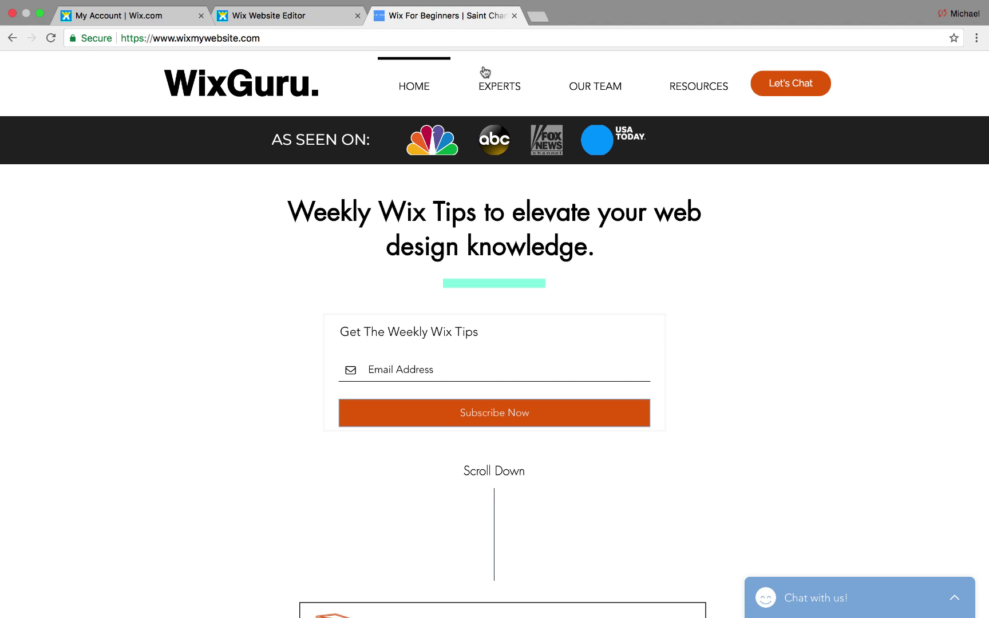
Step: Show the site's Pages list with the HOME page's options menu open
click(273, 18)
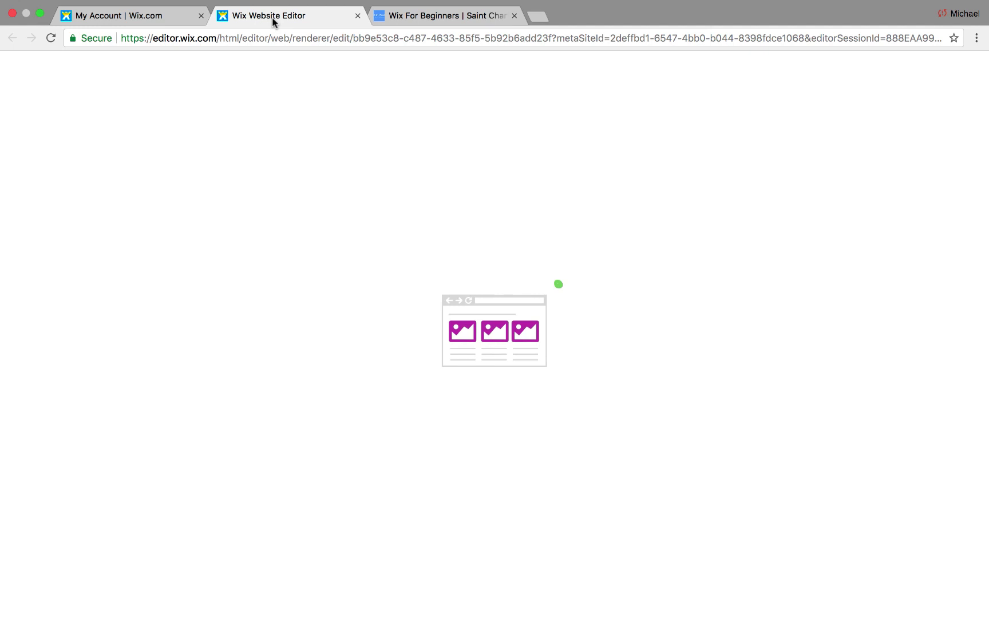
scroll(177, 332, down, 1)
scroll(177, 333, down, 2)
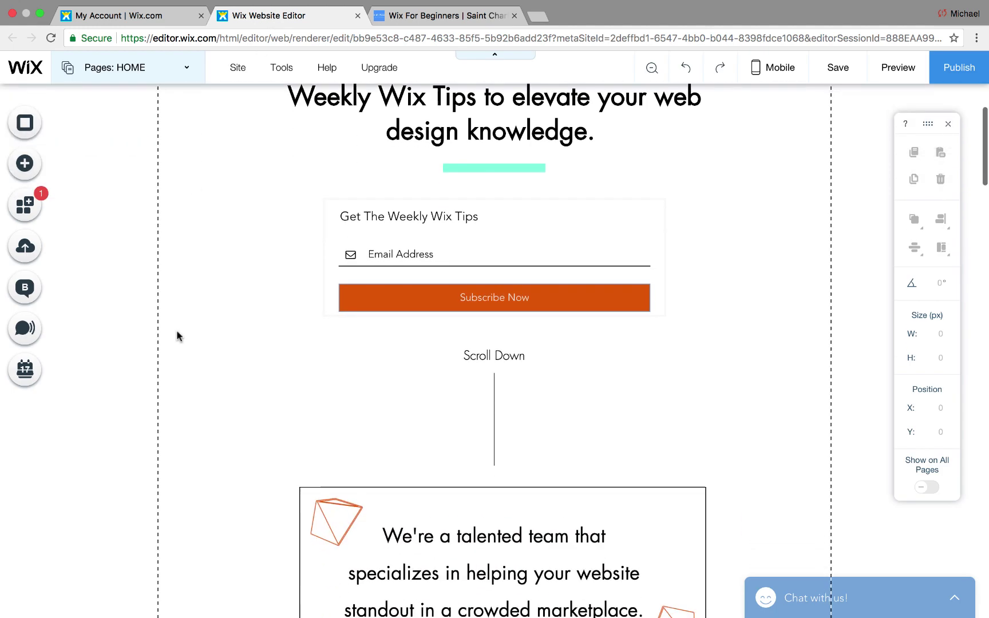
scroll(177, 333, up, 3)
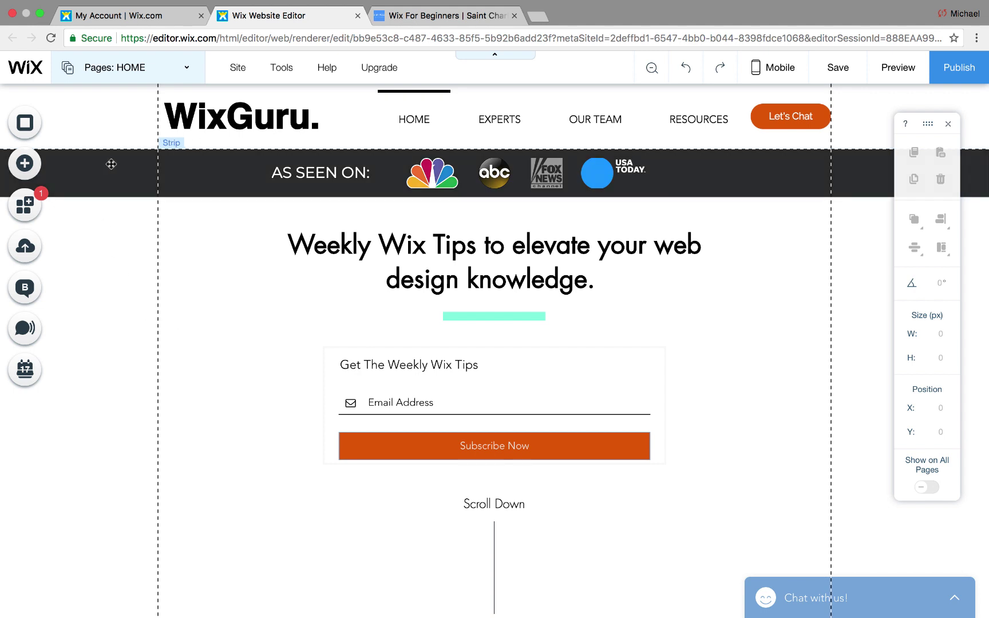
click(139, 66)
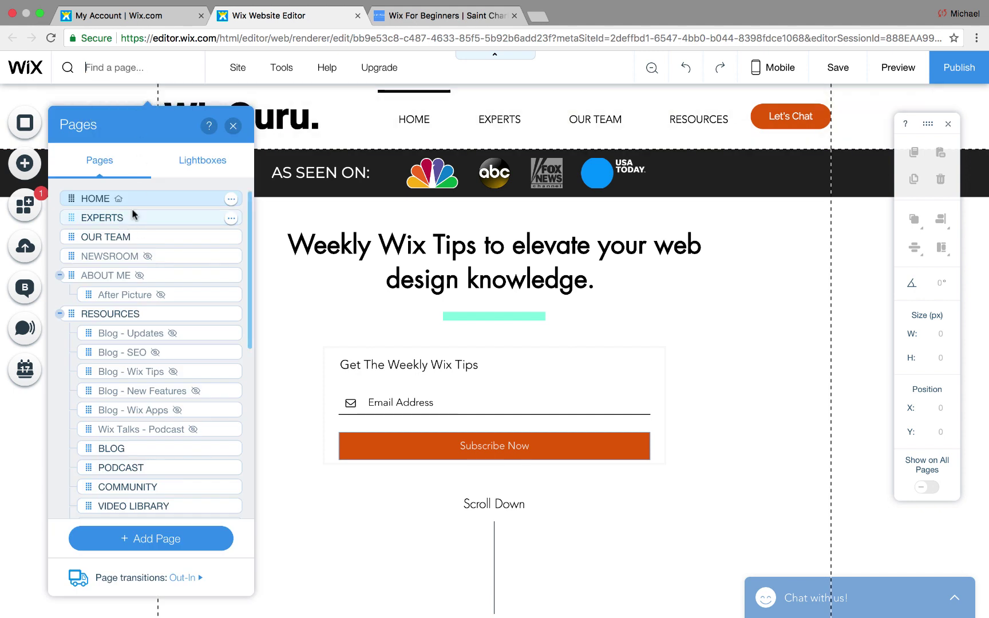
click(231, 199)
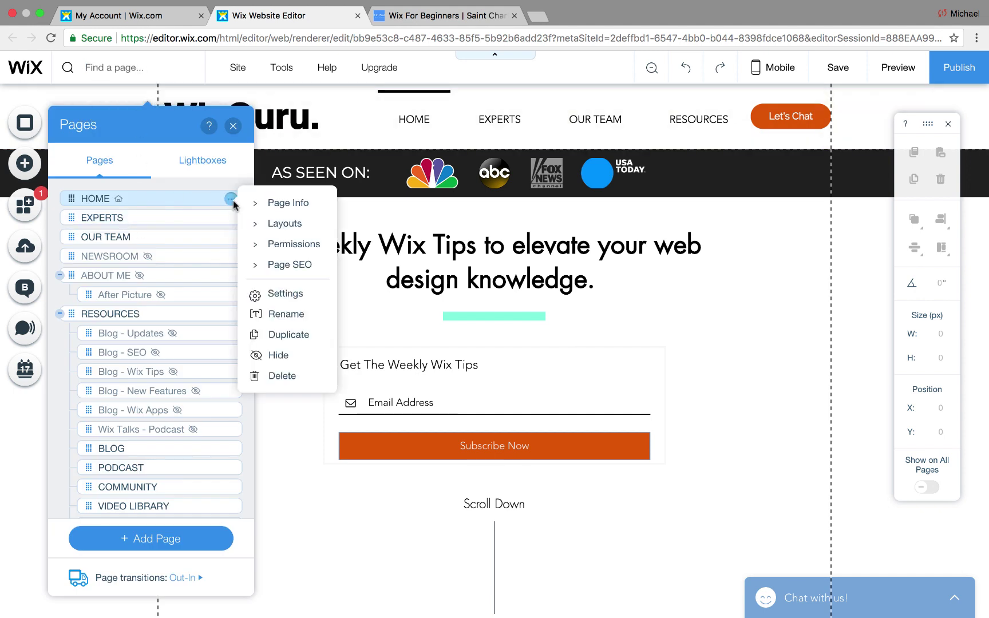
Step: Open Page SEO for HOME and look over its search title, description and 'home' URL
click(303, 268)
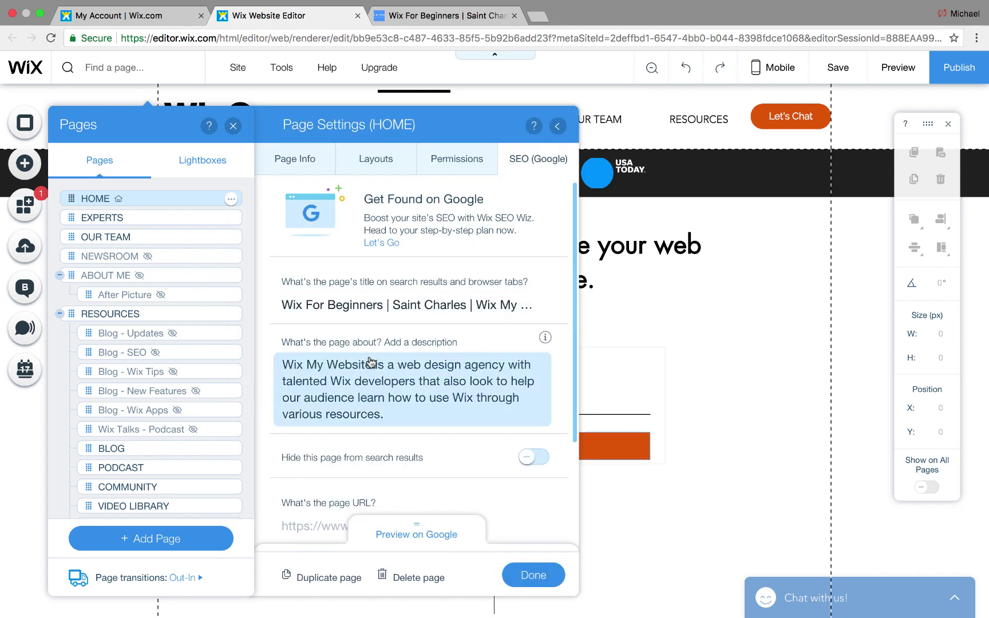
scroll(435, 327, down, 2)
scroll(435, 326, up, 2)
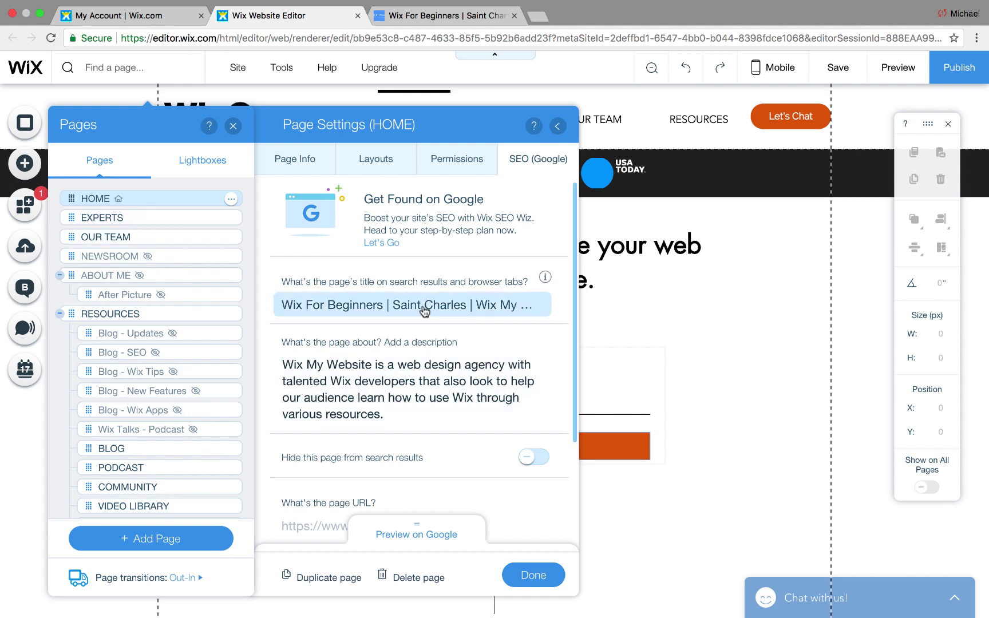
scroll(366, 331, down, 1)
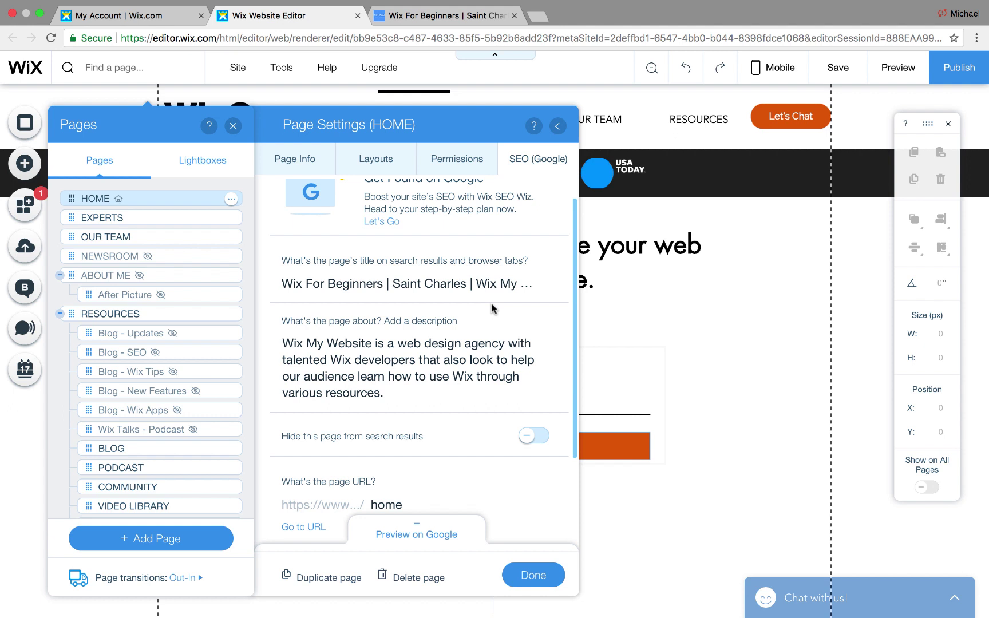
scroll(491, 309, down, 1)
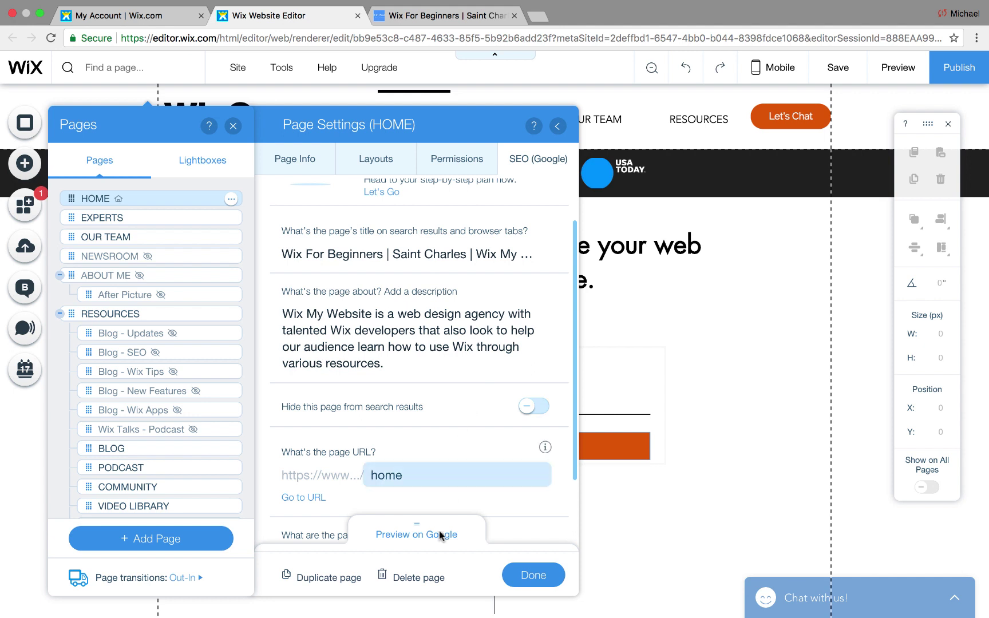
Step: Scroll the HOME SEO tab to check the agency description and 'wix website tutorials' keywords
scroll(448, 473, down, 3)
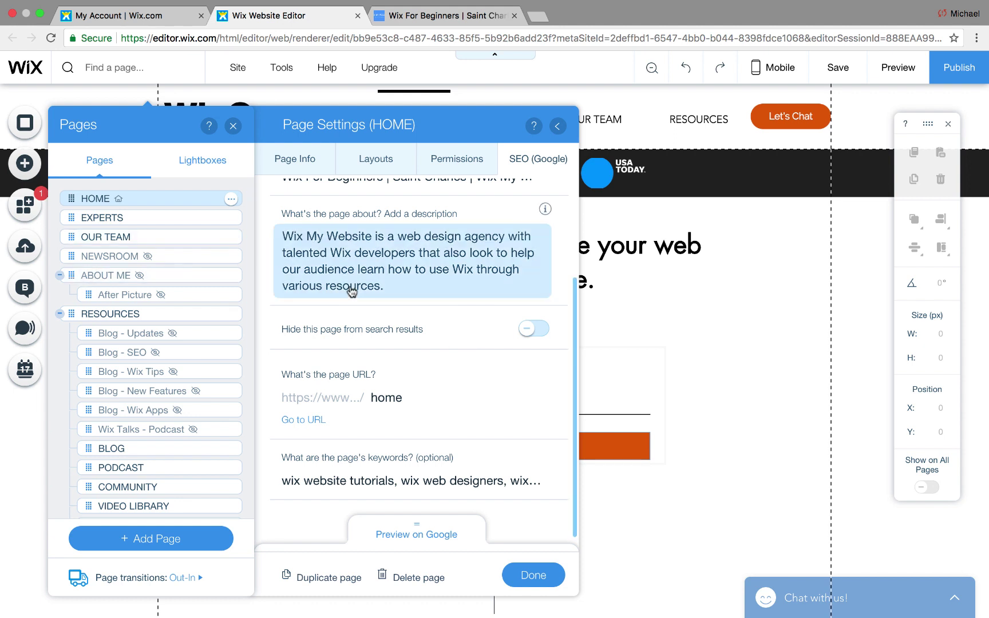
Step: Close the HOME page settings and the Pages panel, returning to the canvas
click(537, 577)
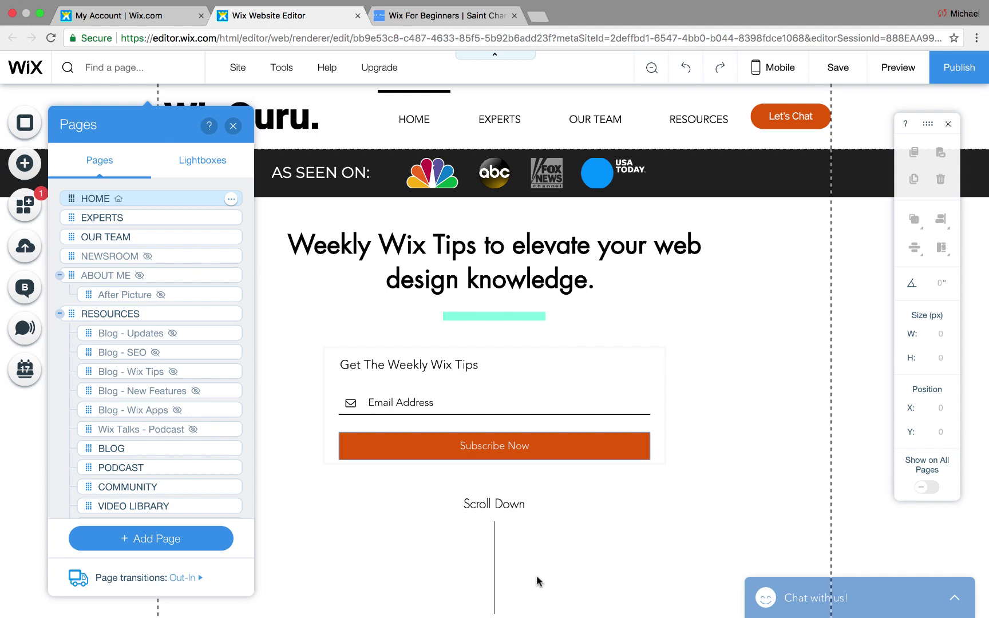
click(233, 126)
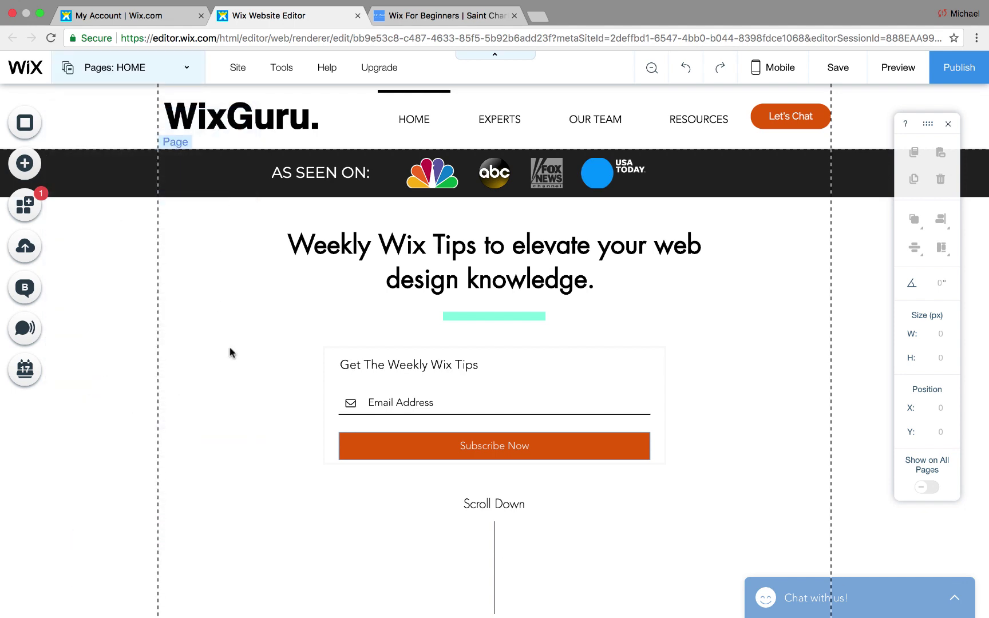
scroll(229, 351, down, 5)
scroll(229, 351, down, 20)
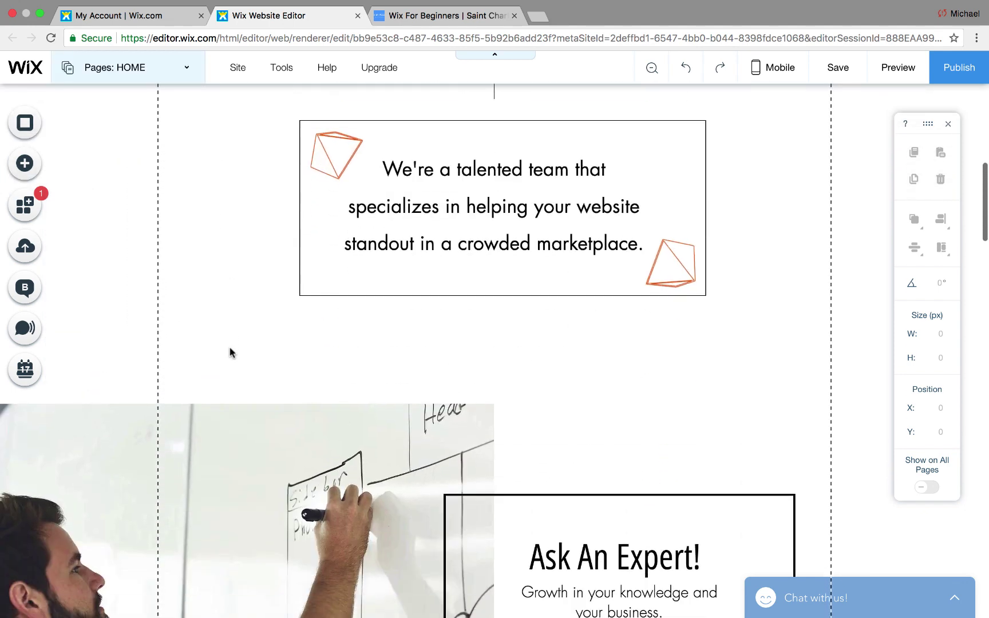
scroll(231, 283, down, 15)
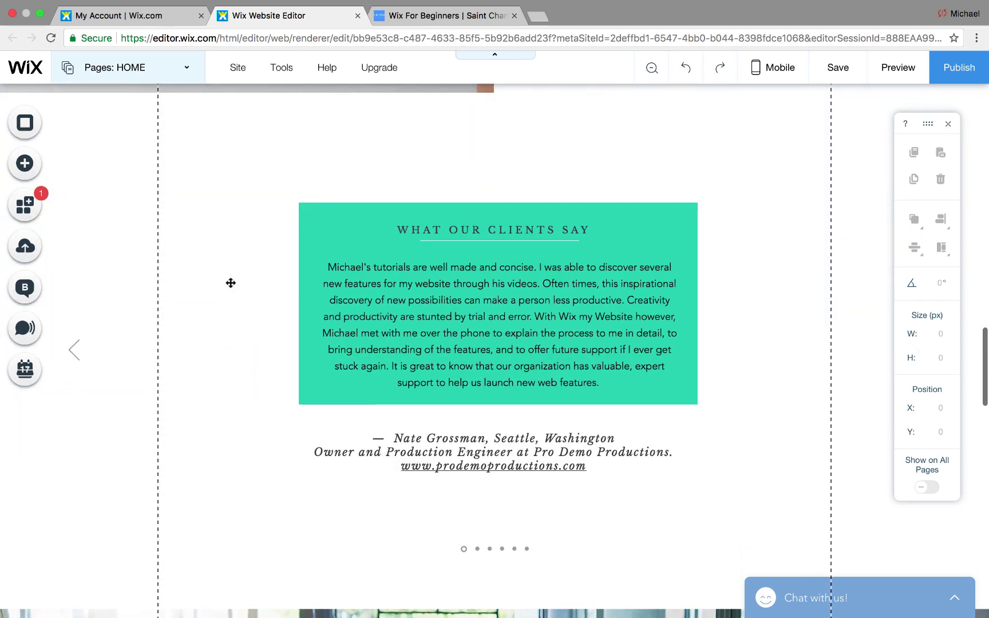
Step: Select the Our Team strip and look over the page down to the footer and back
click(151, 233)
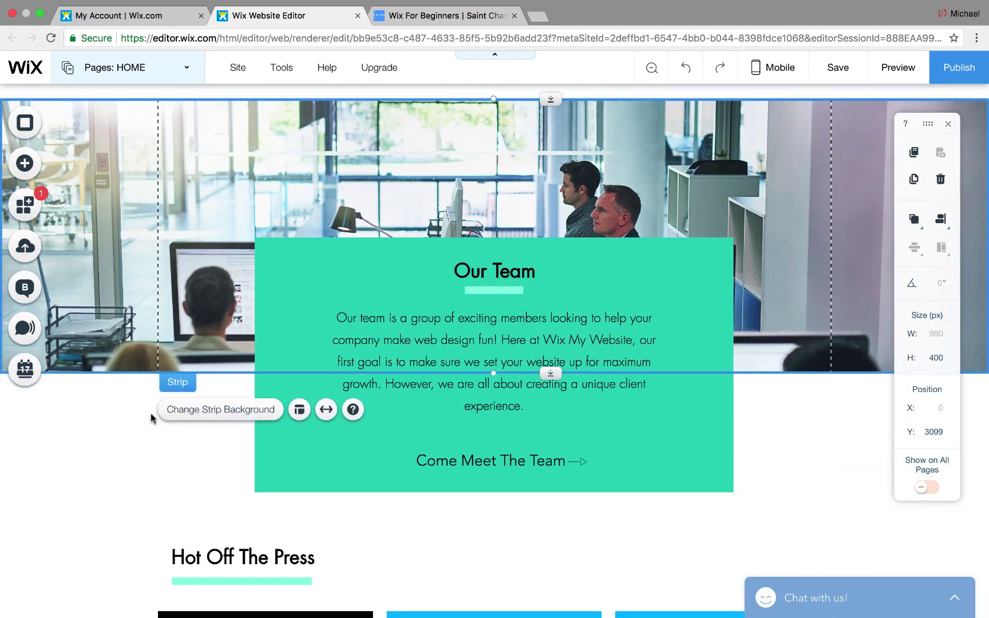
scroll(143, 401, down, 2)
scroll(106, 452, down, 15)
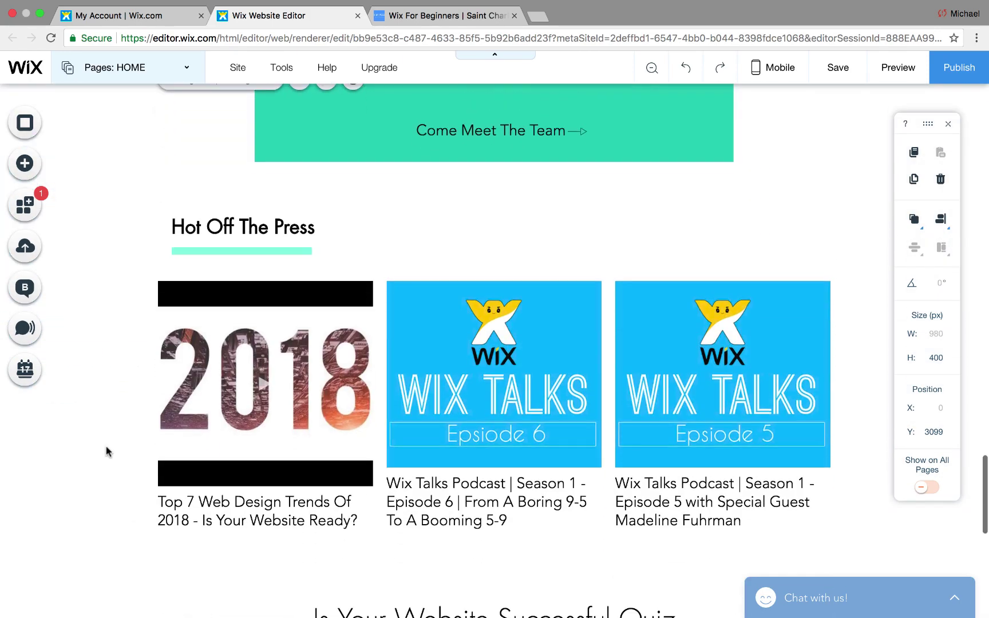
scroll(106, 452, up, 7)
scroll(106, 450, up, 15)
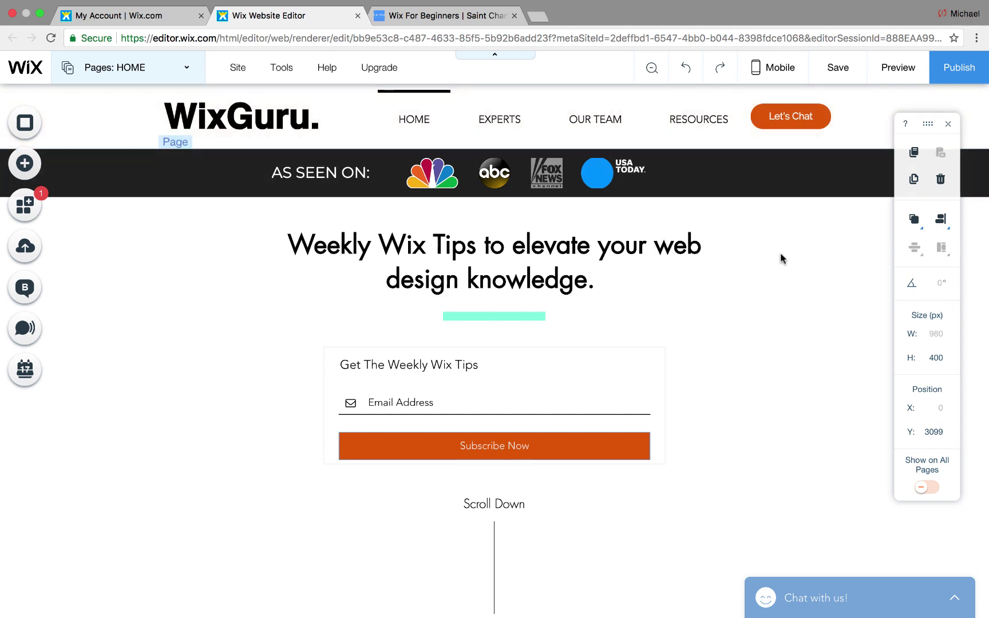
scroll(770, 355, down, 2)
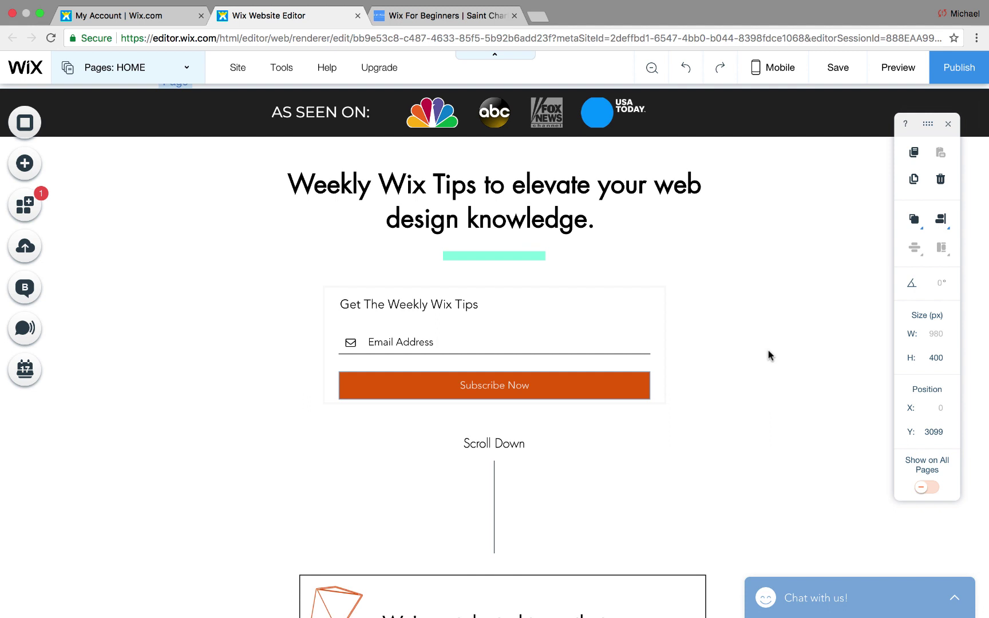
scroll(770, 355, down, 1)
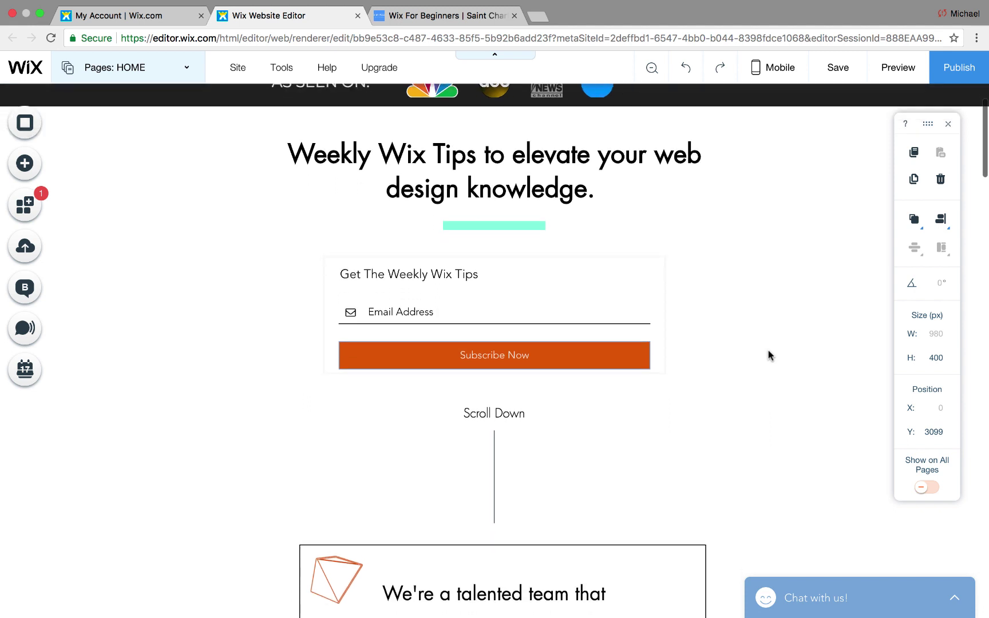
Step: Add the NBC logo from My Image Uploads and place it left of the subscribe box
click(23, 165)
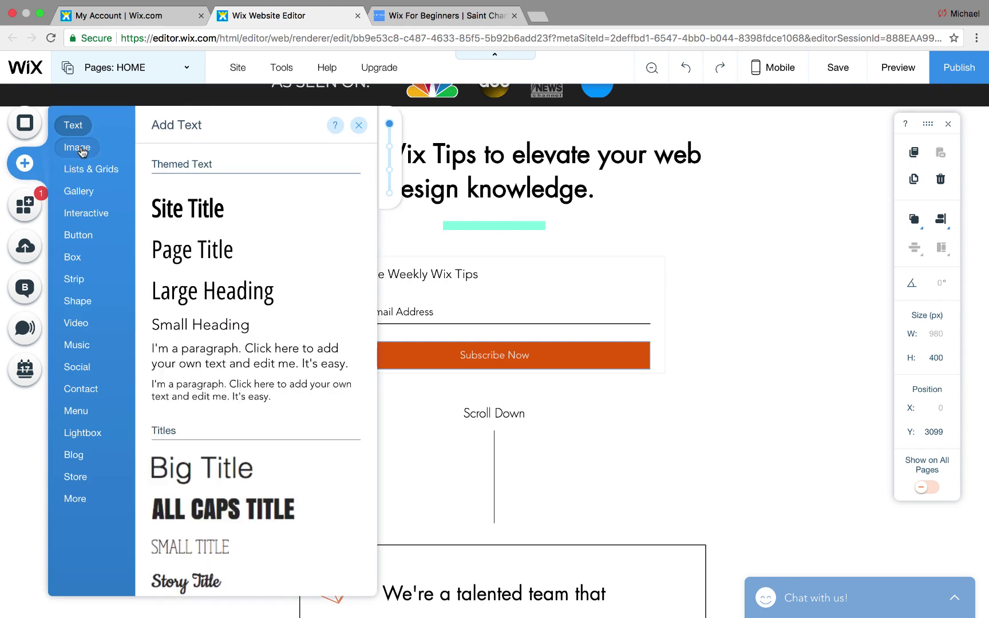
click(81, 148)
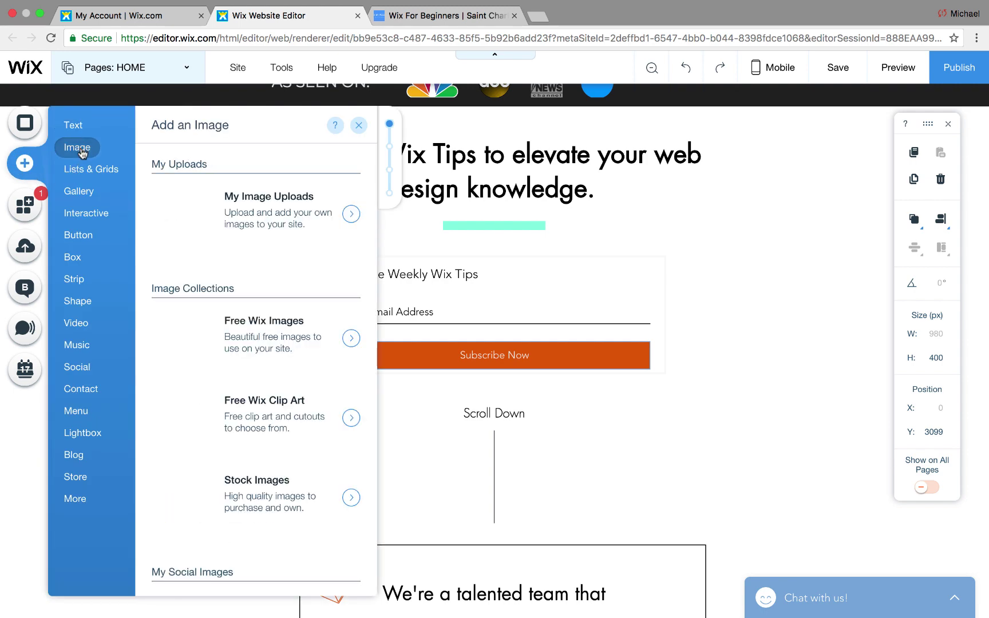
click(265, 214)
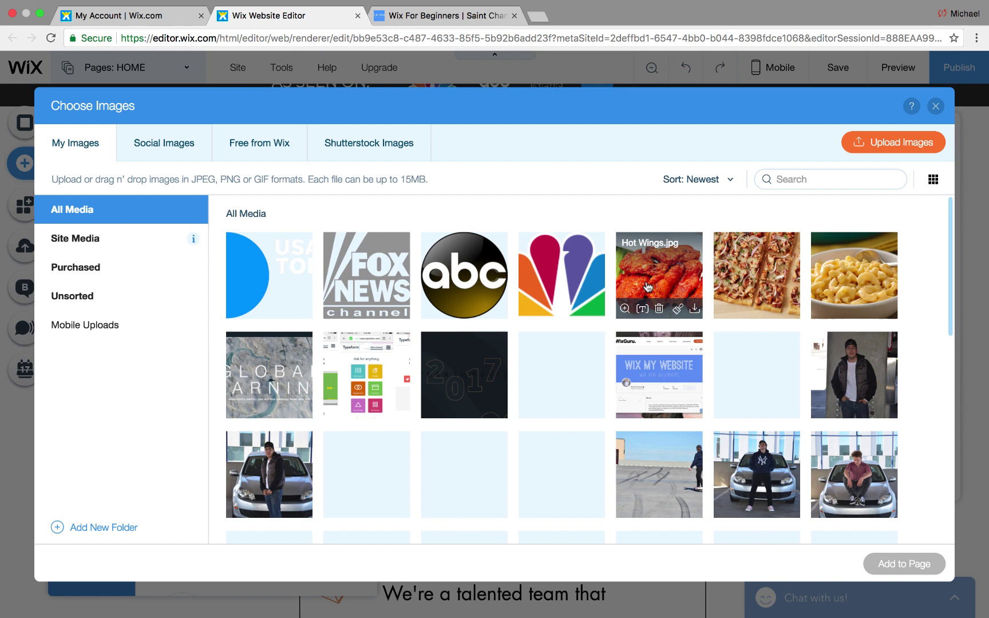
click(564, 273)
double_click(564, 273)
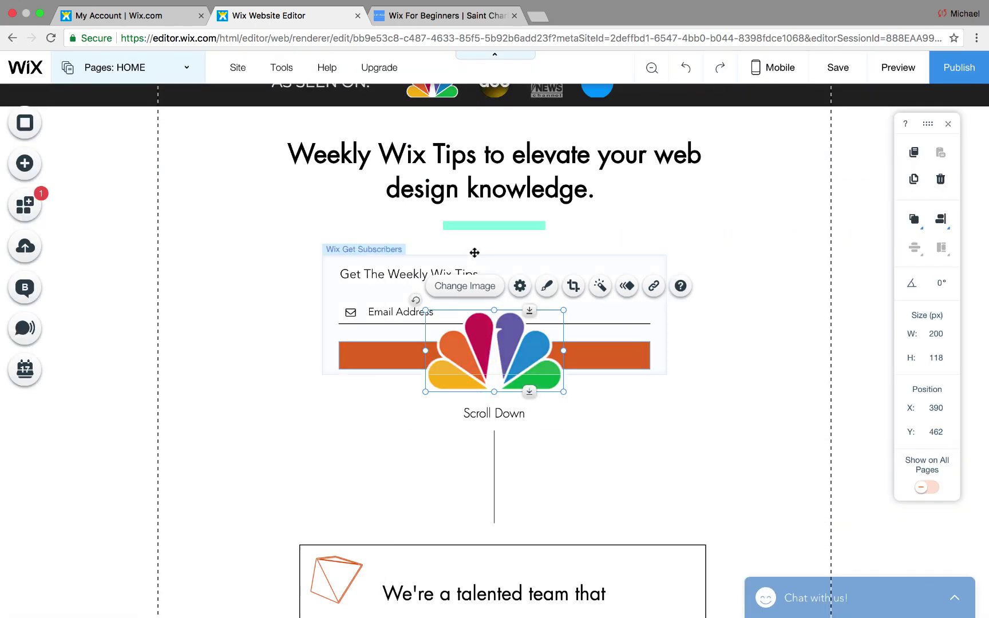
drag(475, 342, 129, 343)
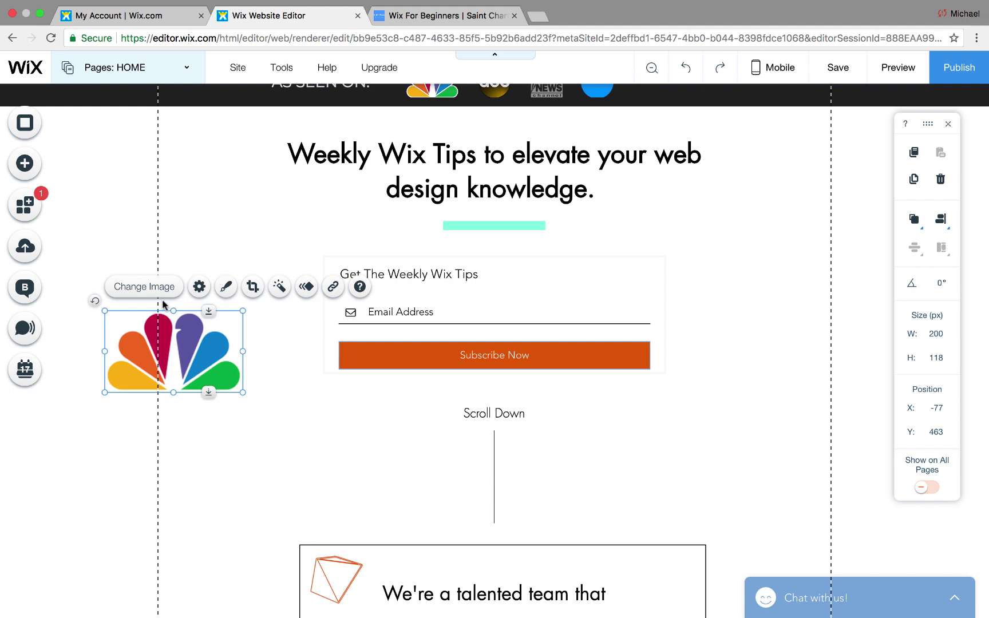
Step: Check the NBC logo's Image Text alt field, then delete the logo from the page
click(199, 287)
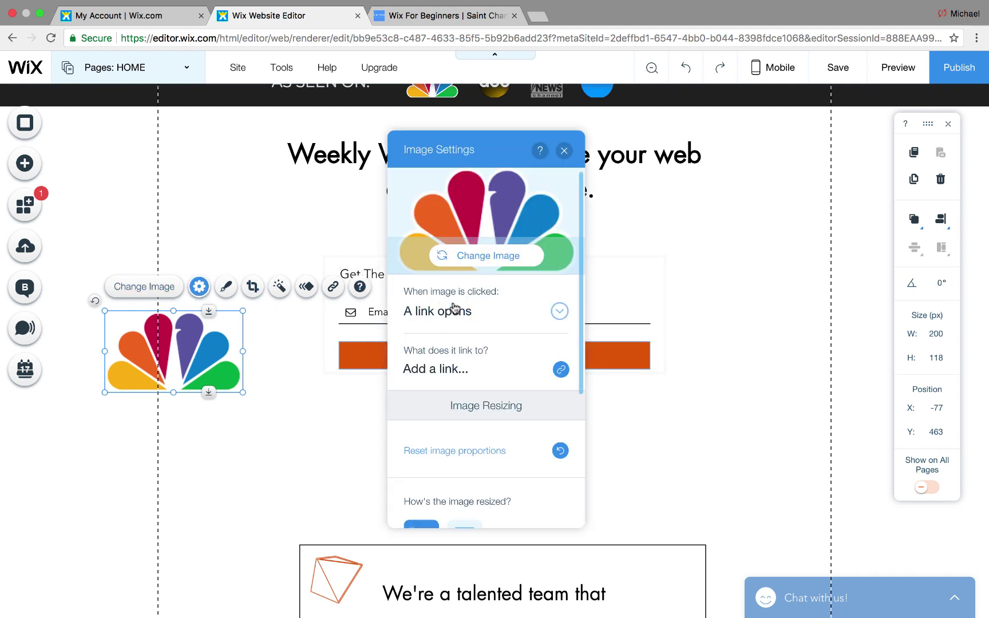
scroll(468, 448, down, 2)
scroll(453, 303, down, 5)
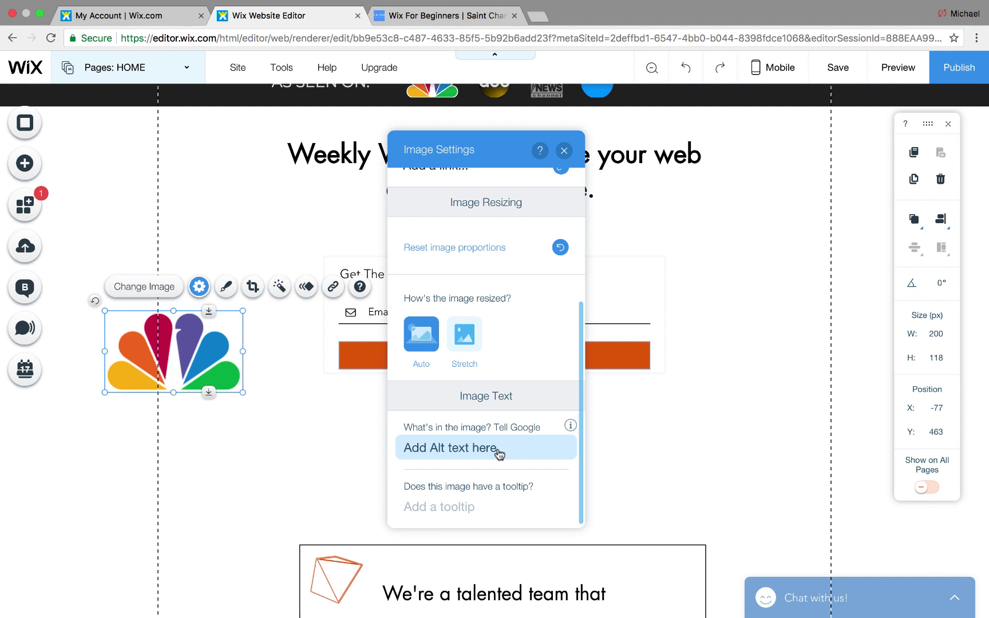
click(564, 151)
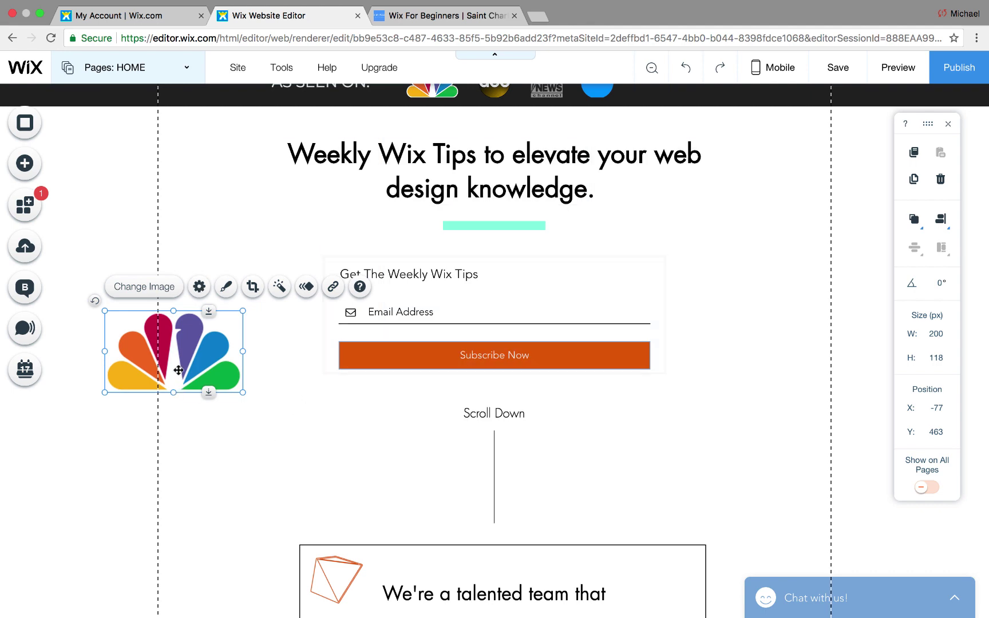
key(Delete)
scroll(177, 374, up, 3)
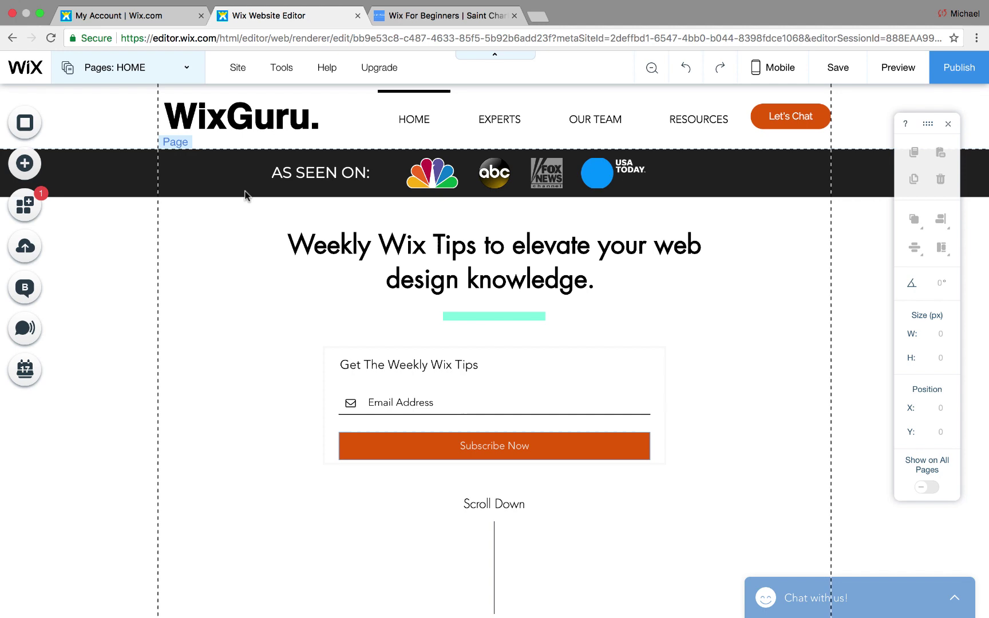
Step: Switch to the My Account dashboard and scroll its My Apps list to Get Found on Google
click(150, 19)
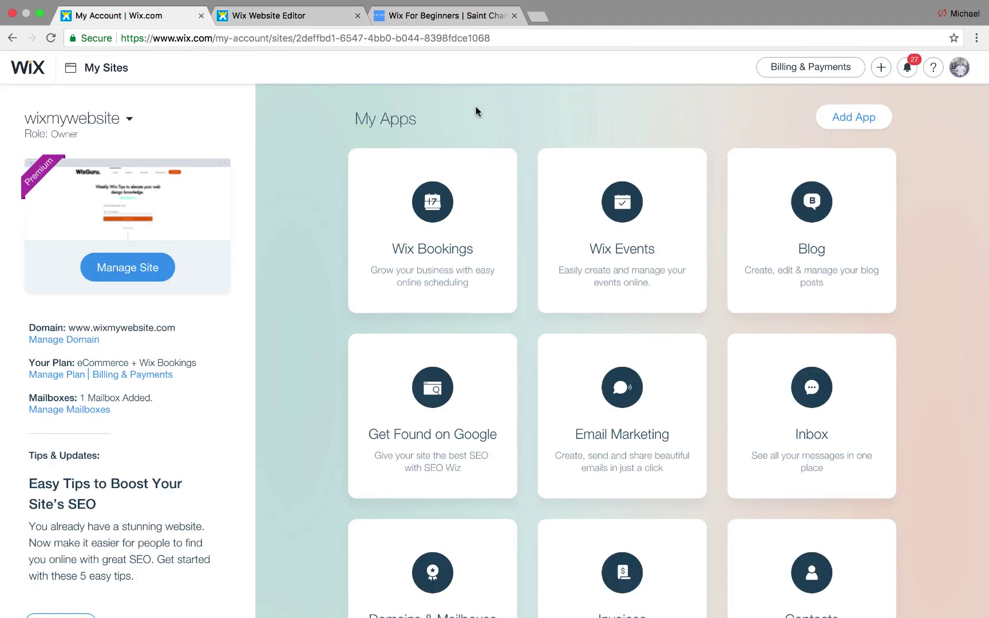
scroll(972, 416, down, 3)
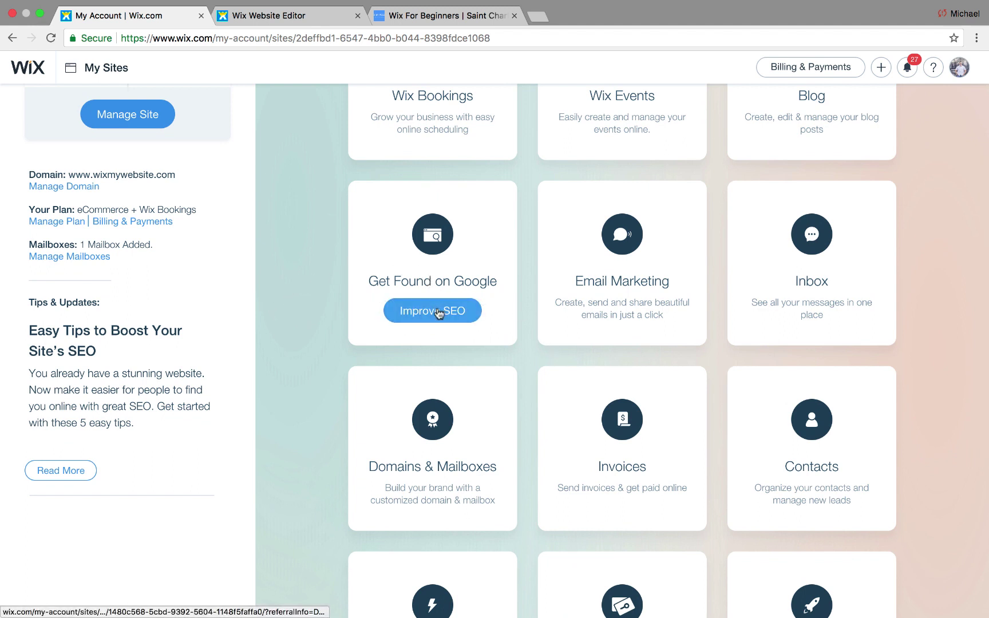
Step: Open Improve SEO on Get Found on Google and scroll the 27/32 homepage checklist
click(438, 308)
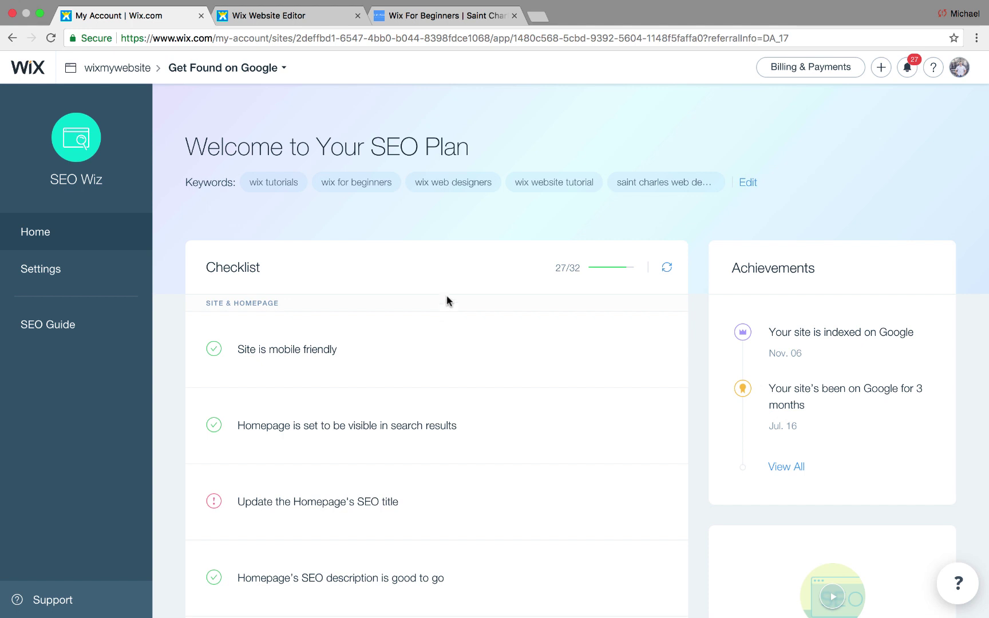
scroll(484, 393, down, 3)
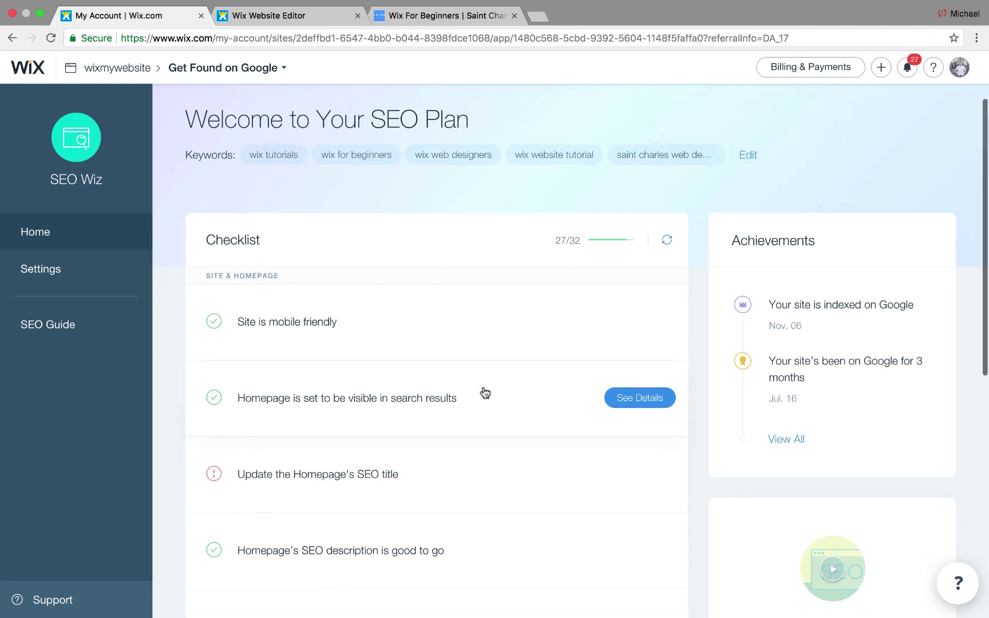
scroll(485, 393, down, 7)
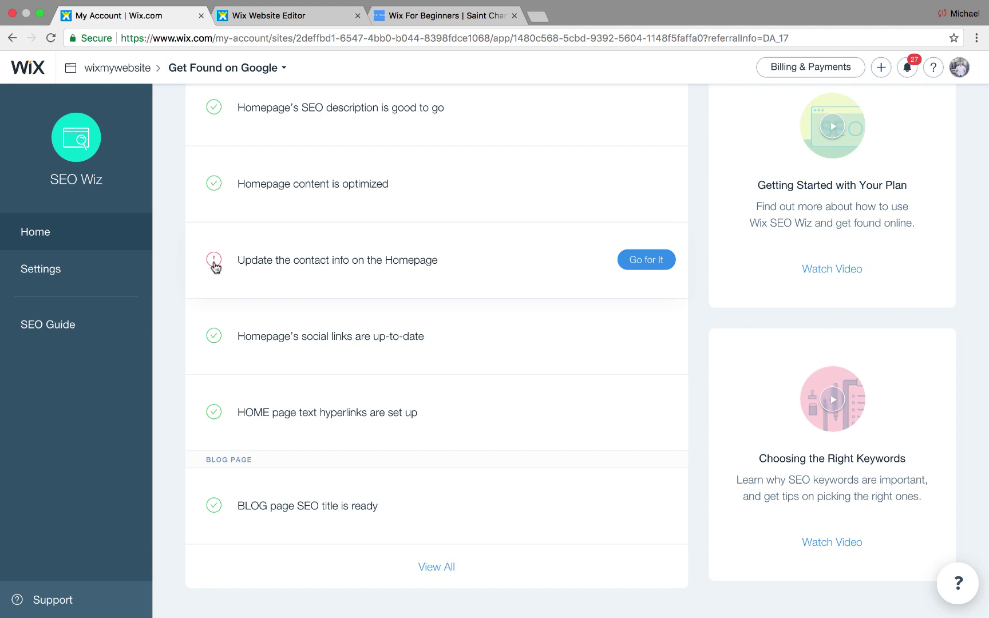
Step: Expand the 'Update the contact info' checklist item and read through its guidance
click(451, 263)
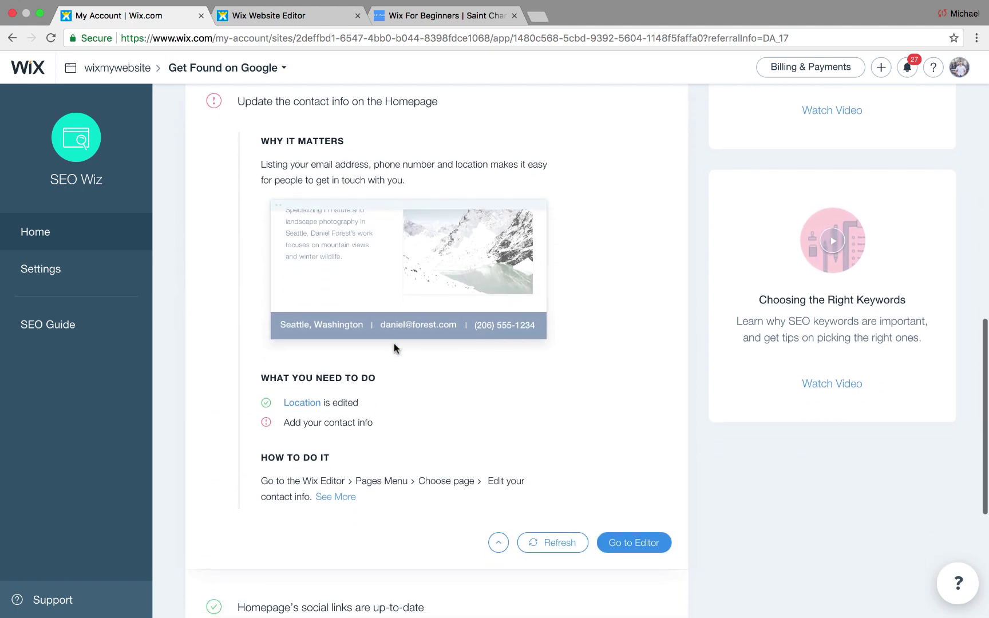
scroll(394, 347, down, 1)
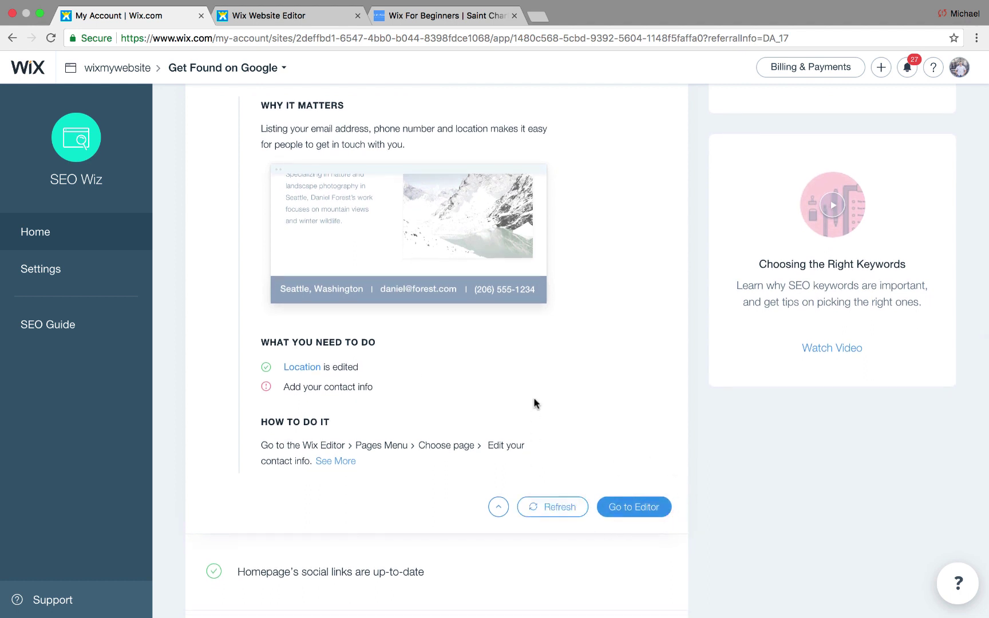
scroll(534, 402, up, 2)
scroll(534, 402, up, 9)
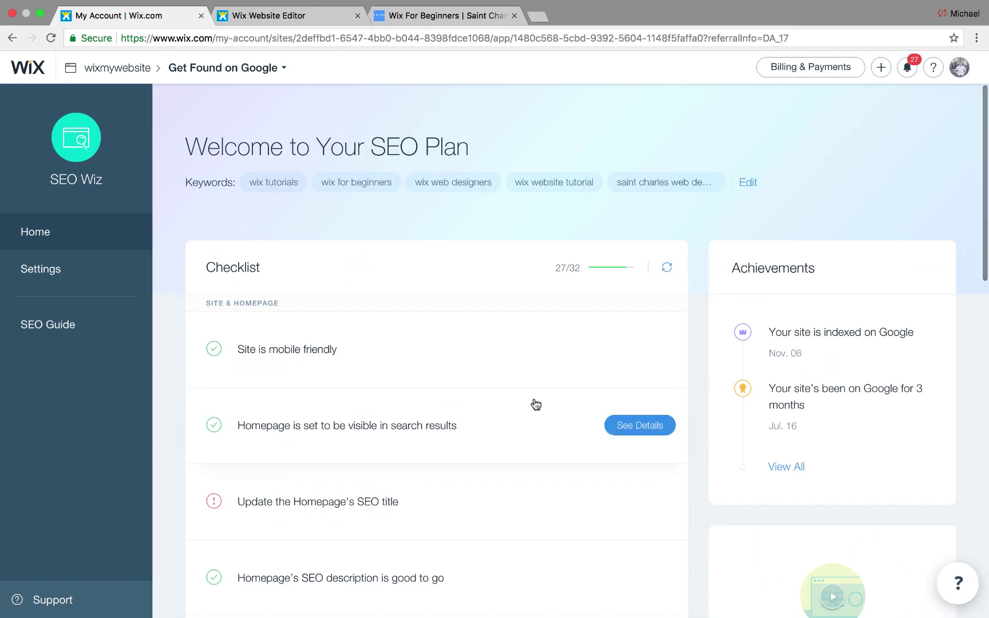
scroll(834, 412, down, 3)
scroll(835, 413, up, 1)
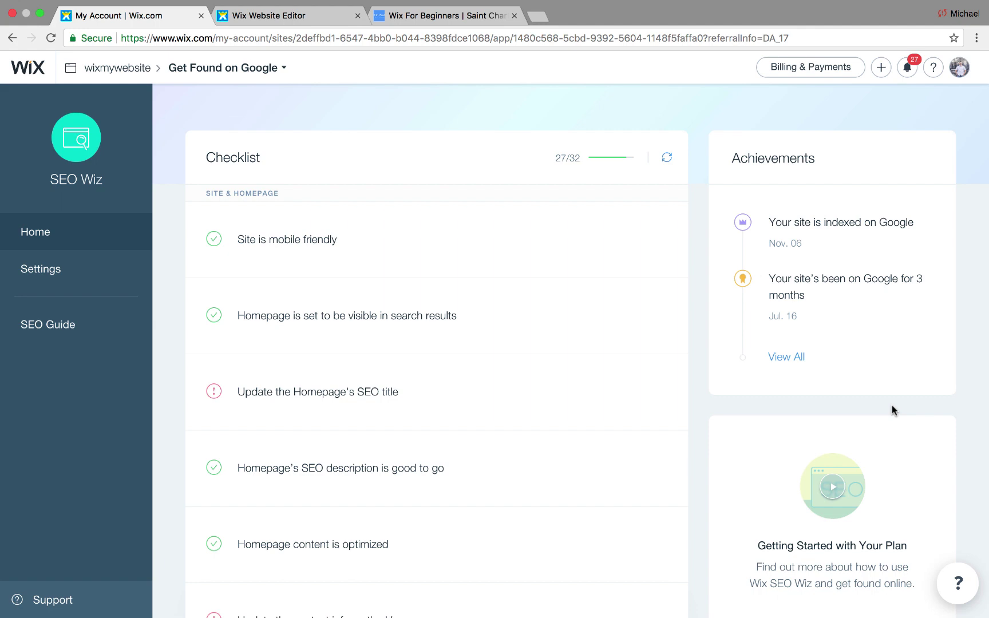
scroll(892, 410, down, 5)
scroll(892, 410, up, 6)
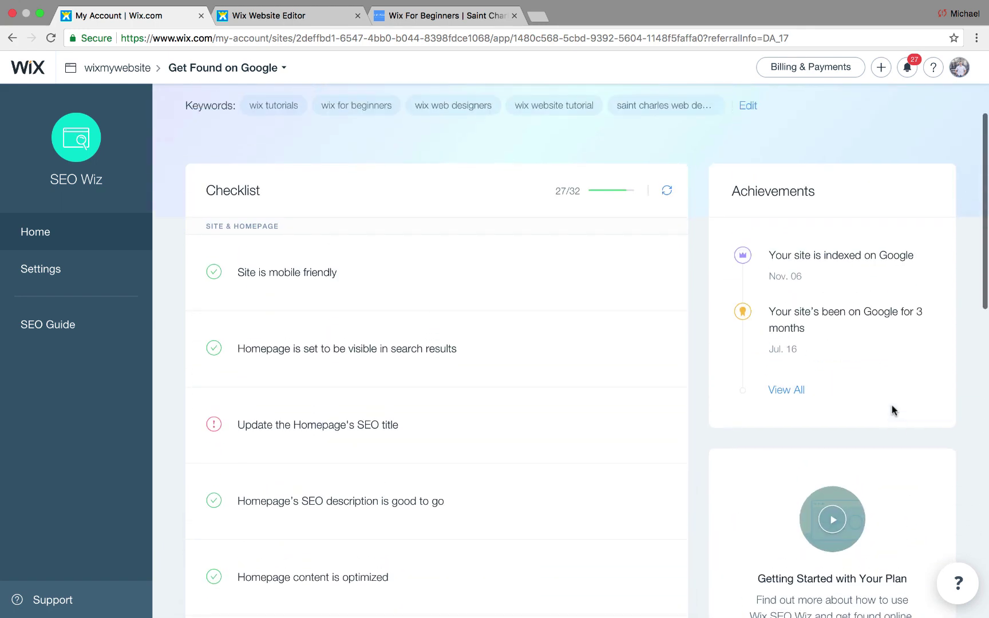
scroll(841, 335, down, 7)
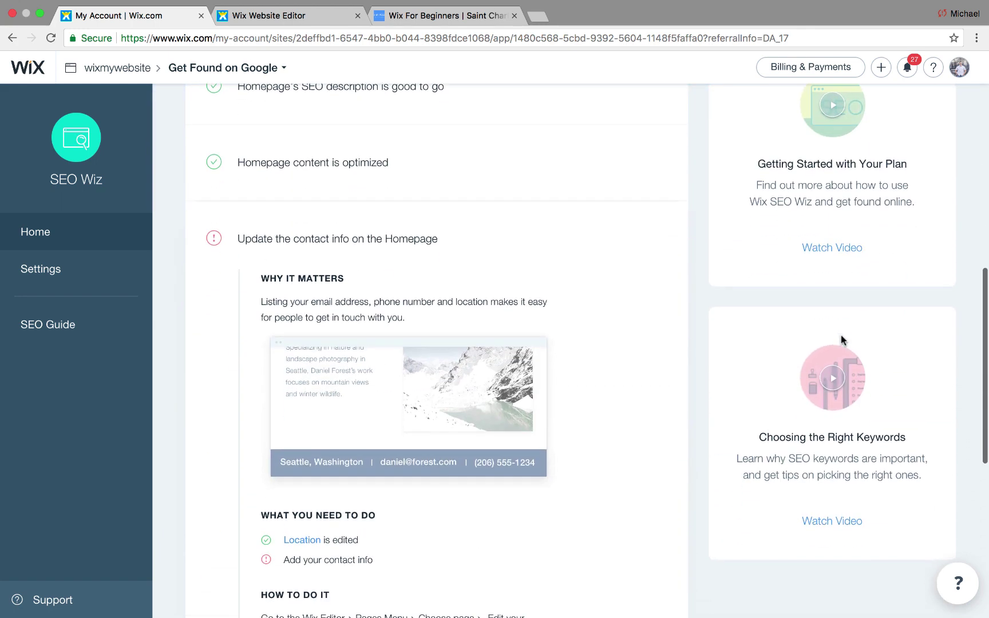
scroll(840, 335, down, 2)
scroll(840, 331, up, 10)
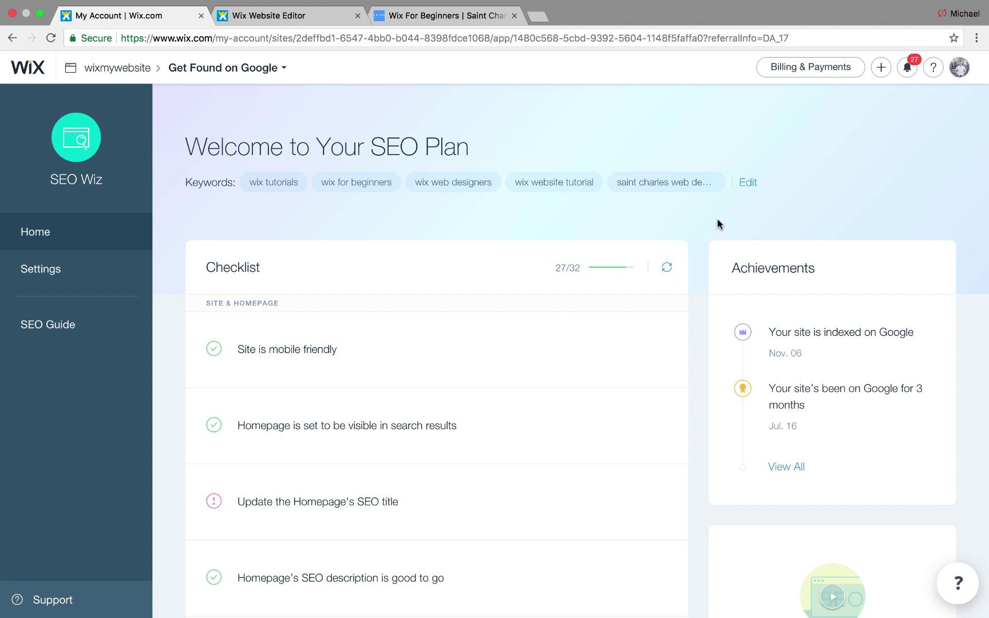
click(753, 185)
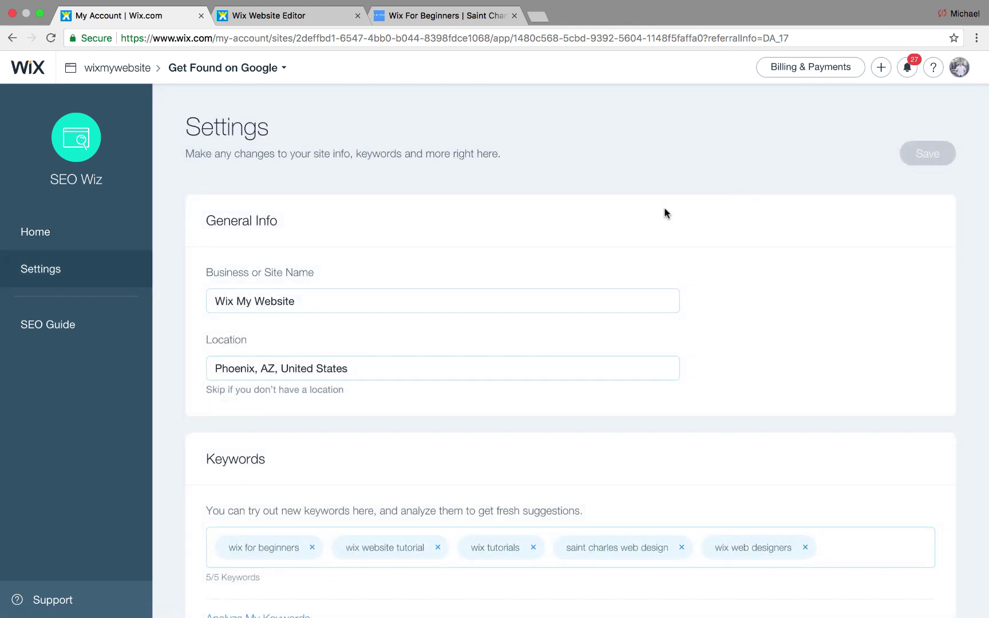
scroll(665, 211, down, 3)
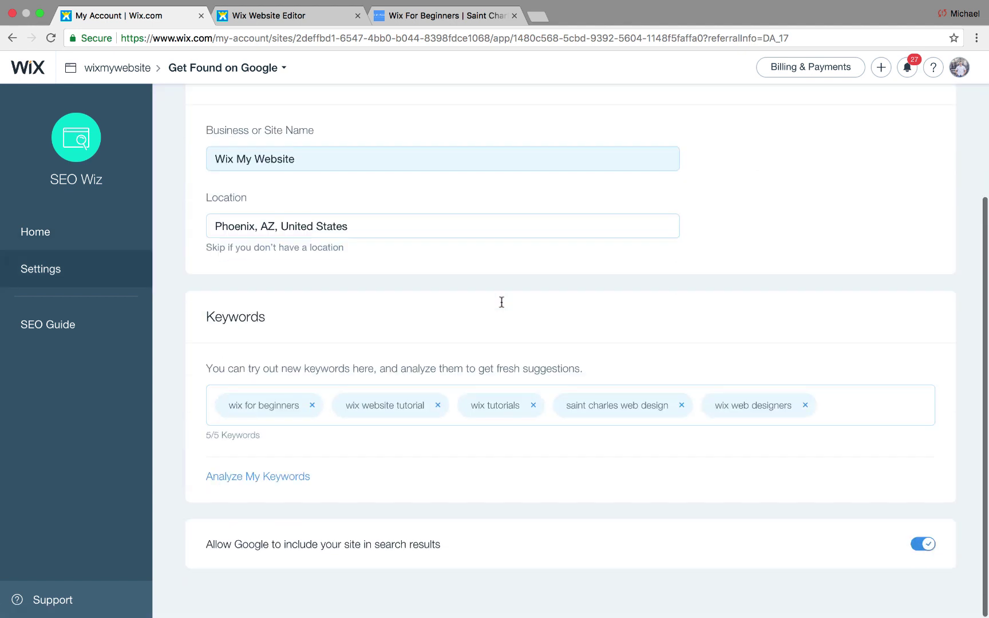
click(273, 479)
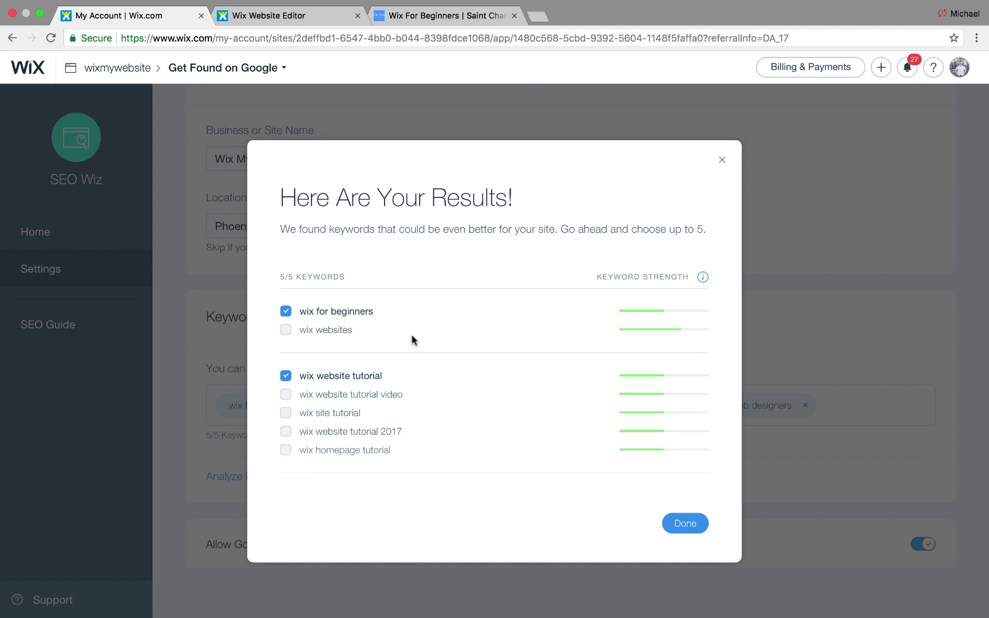
scroll(412, 336, up, 3)
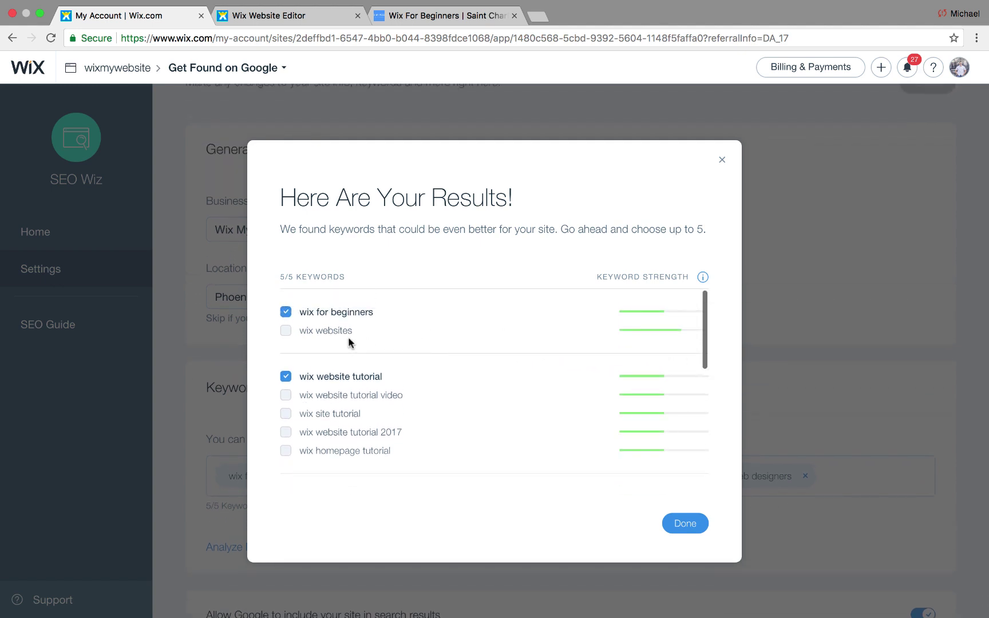
scroll(687, 347, down, 2)
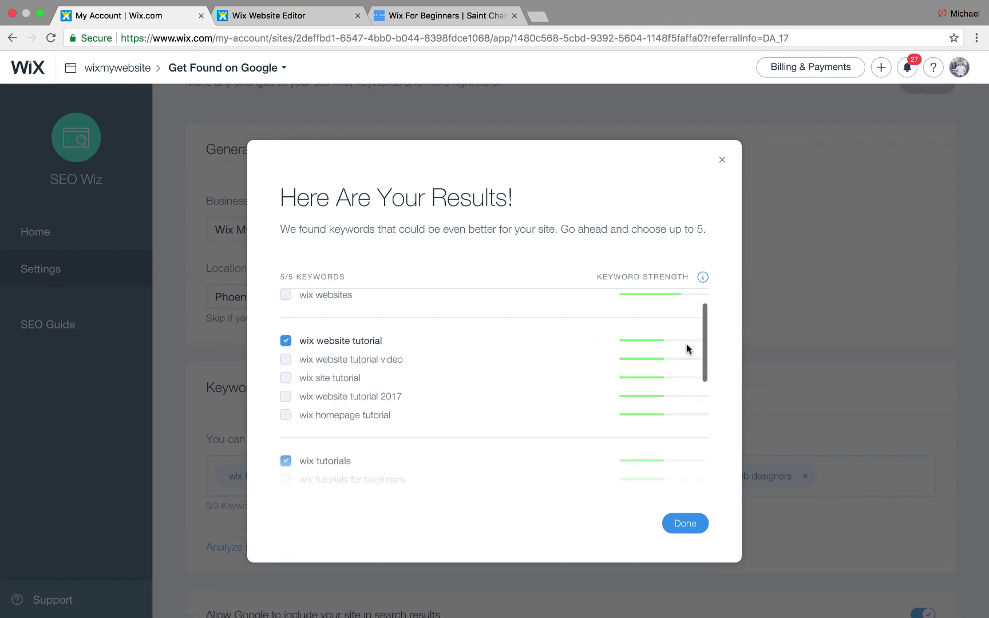
scroll(687, 348, down, 6)
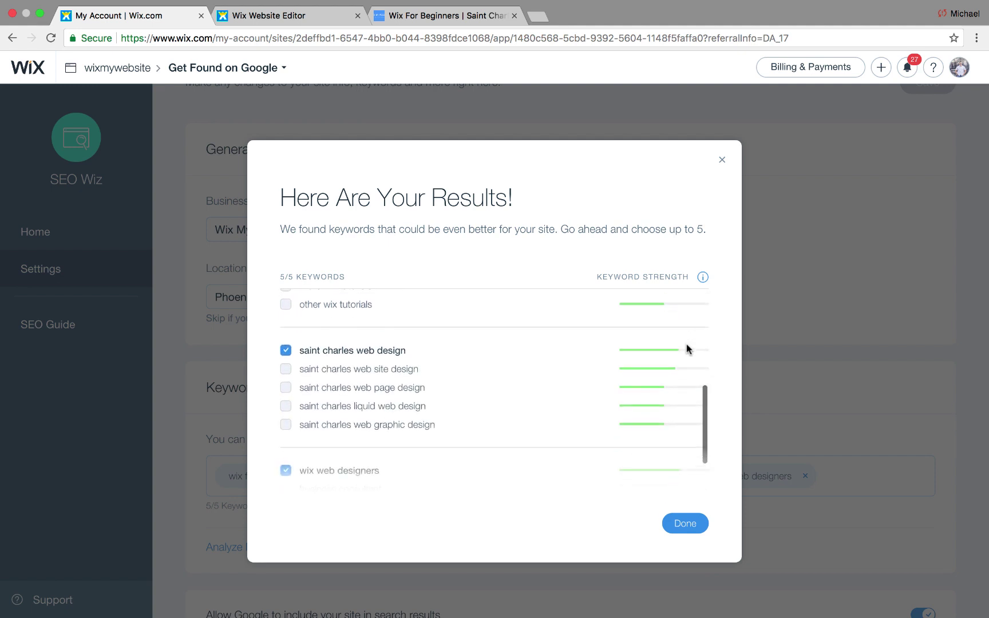
scroll(687, 348, down, 4)
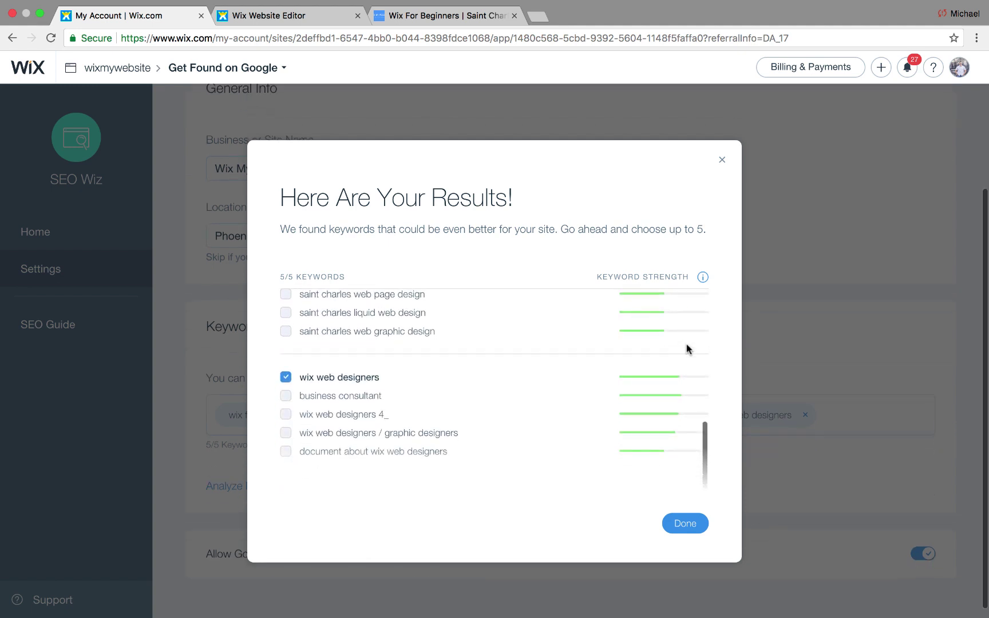
scroll(687, 348, up, 15)
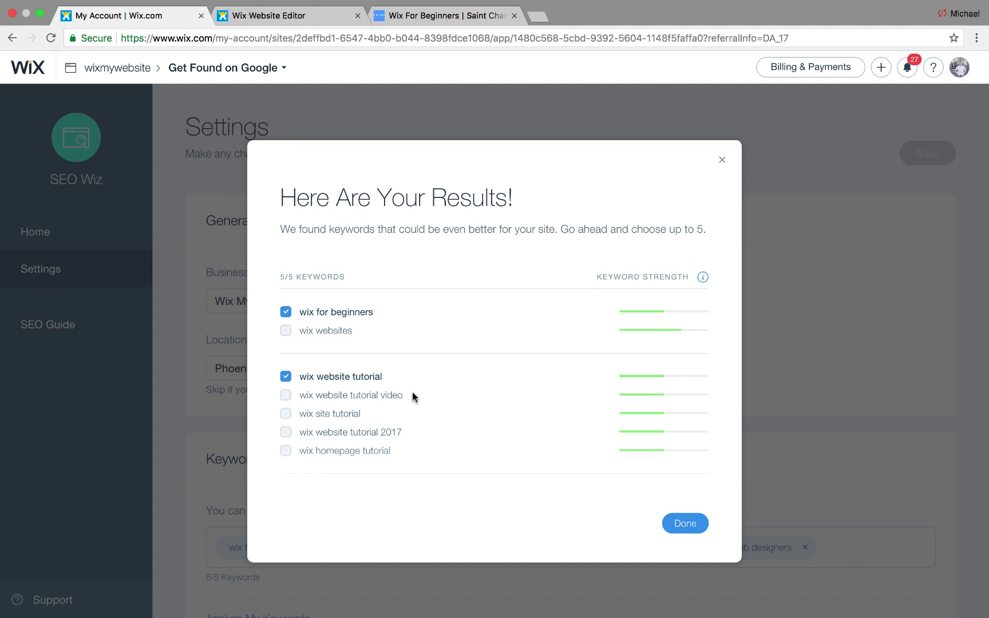
Step: Dismiss the keyword suggestions keeping current keywords, then return to the site's dashboard
click(692, 530)
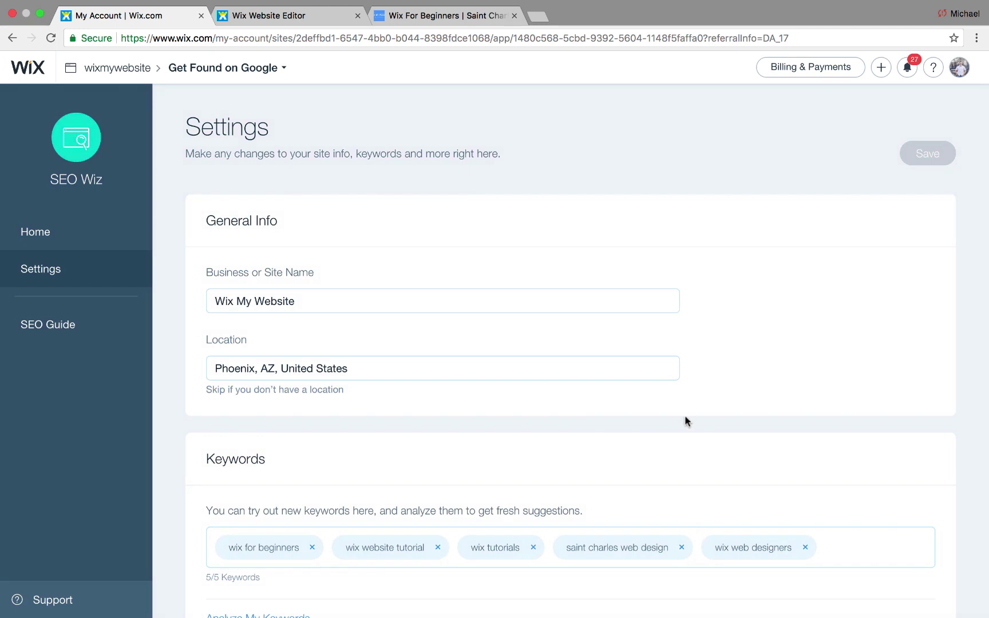
scroll(686, 421, down, 3)
scroll(685, 419, up, 3)
scroll(685, 420, down, 3)
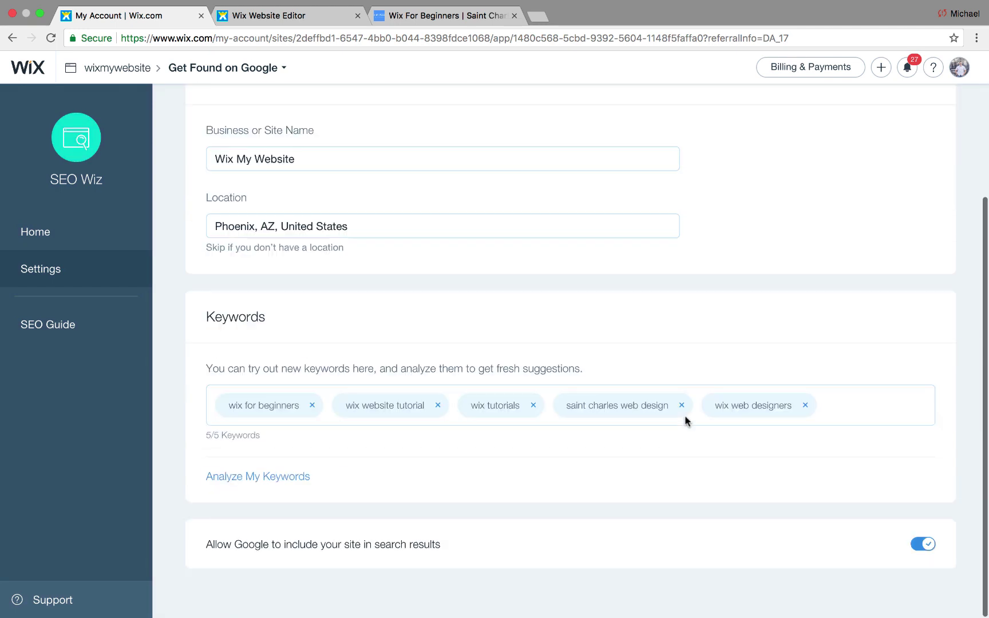
scroll(685, 420, up, 3)
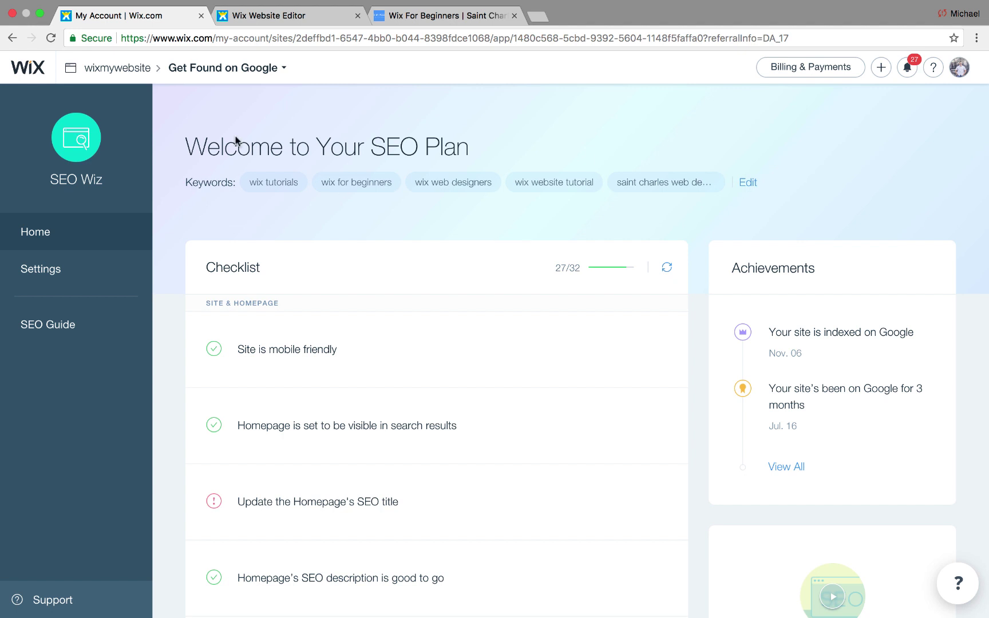
click(131, 73)
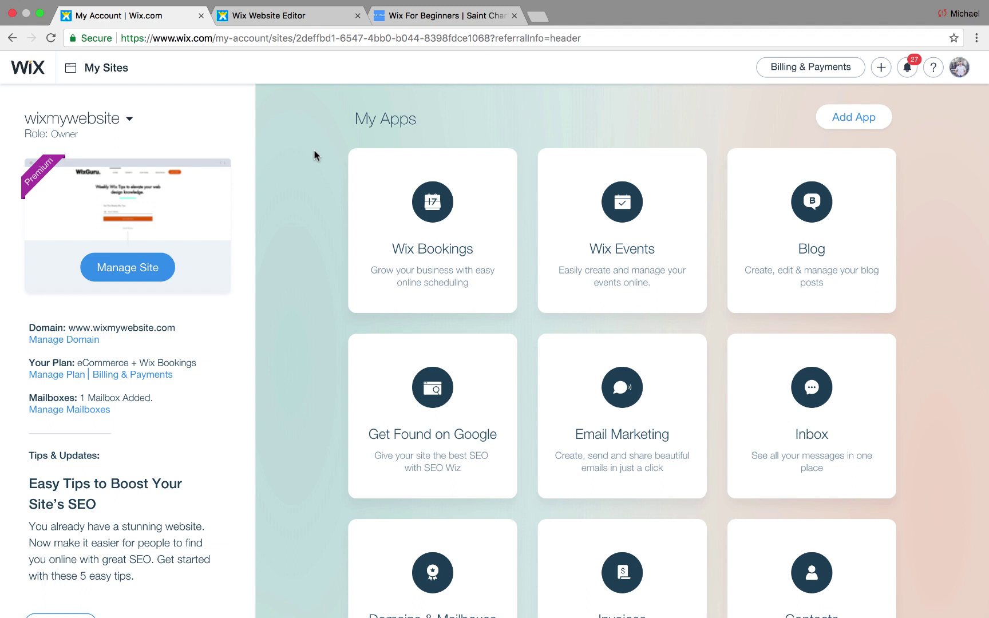
Step: Show the live WixGuru homepage with the Weekly Wix Tips form, then exit full-screen browser mode
click(432, 18)
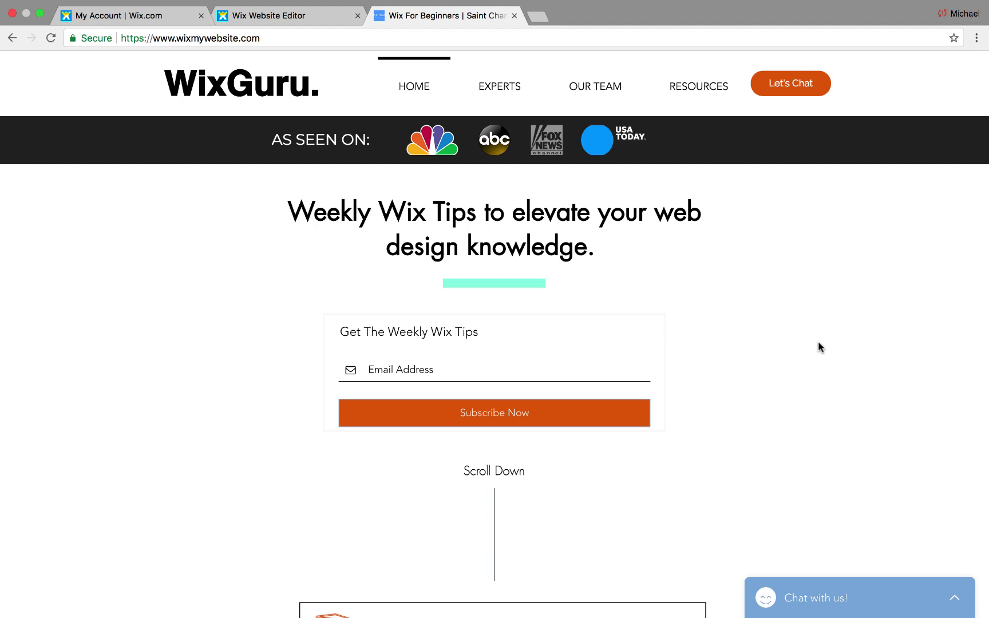
click(40, 13)
click(744, 8)
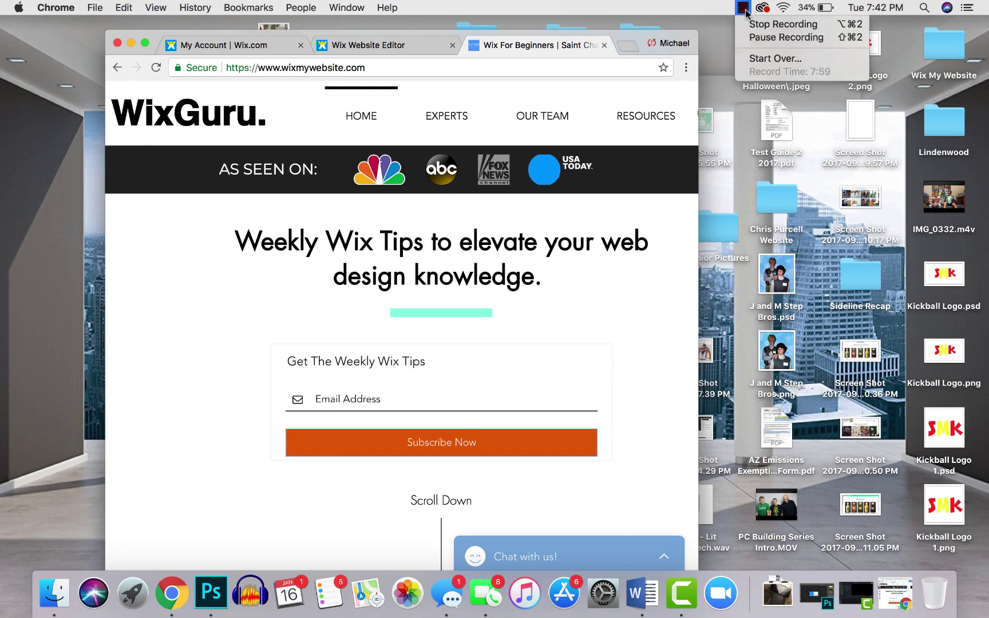